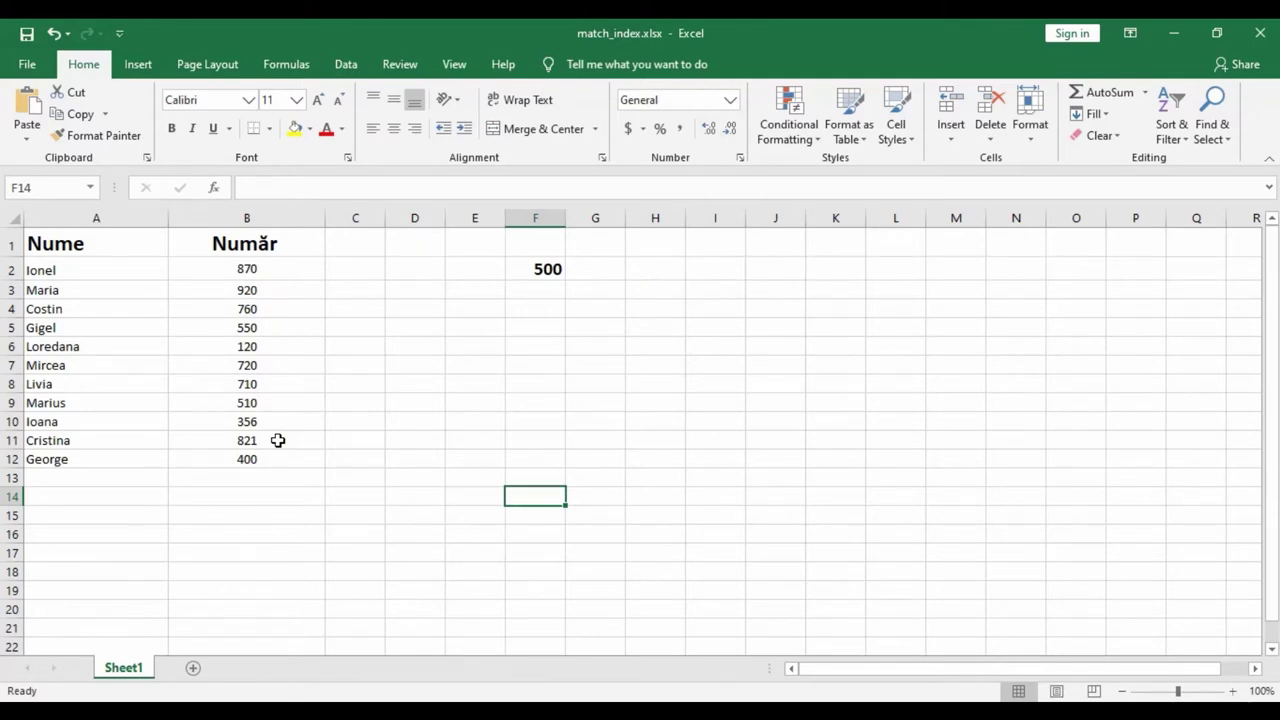
In F6, search for and insert the MATCH function to open its argument form.
left_click(531, 346)
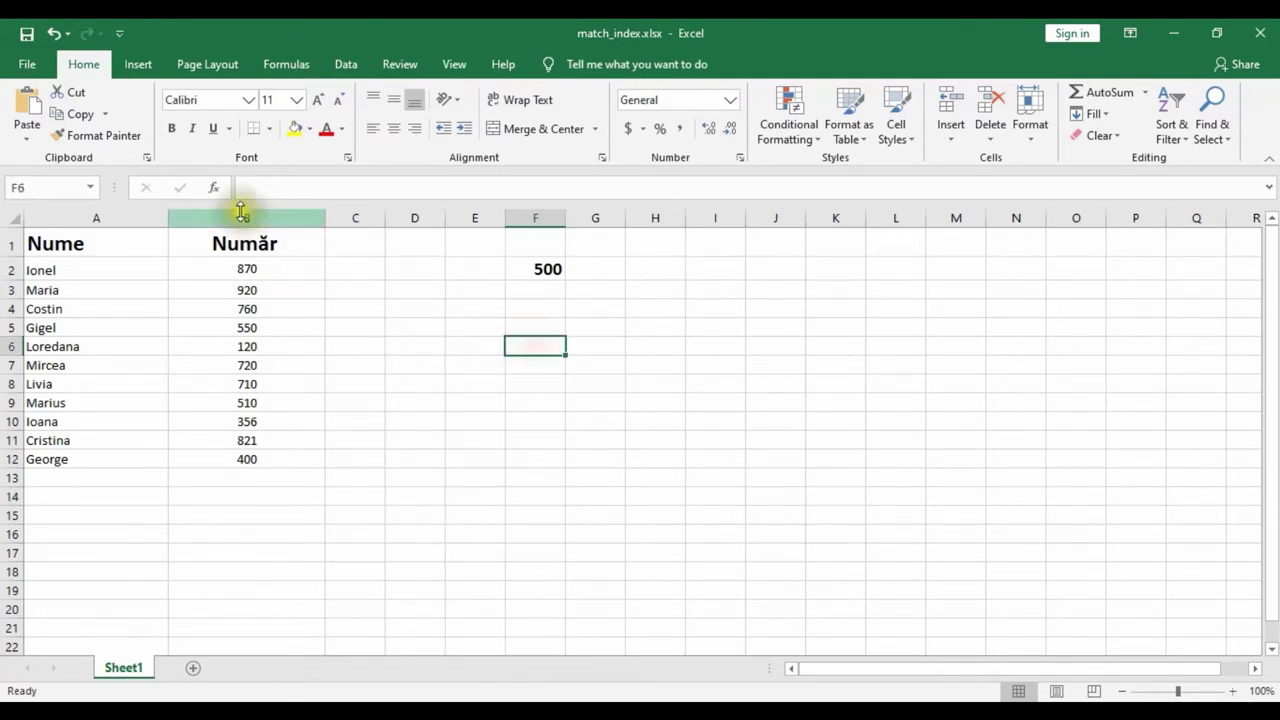
left_click(213, 187)
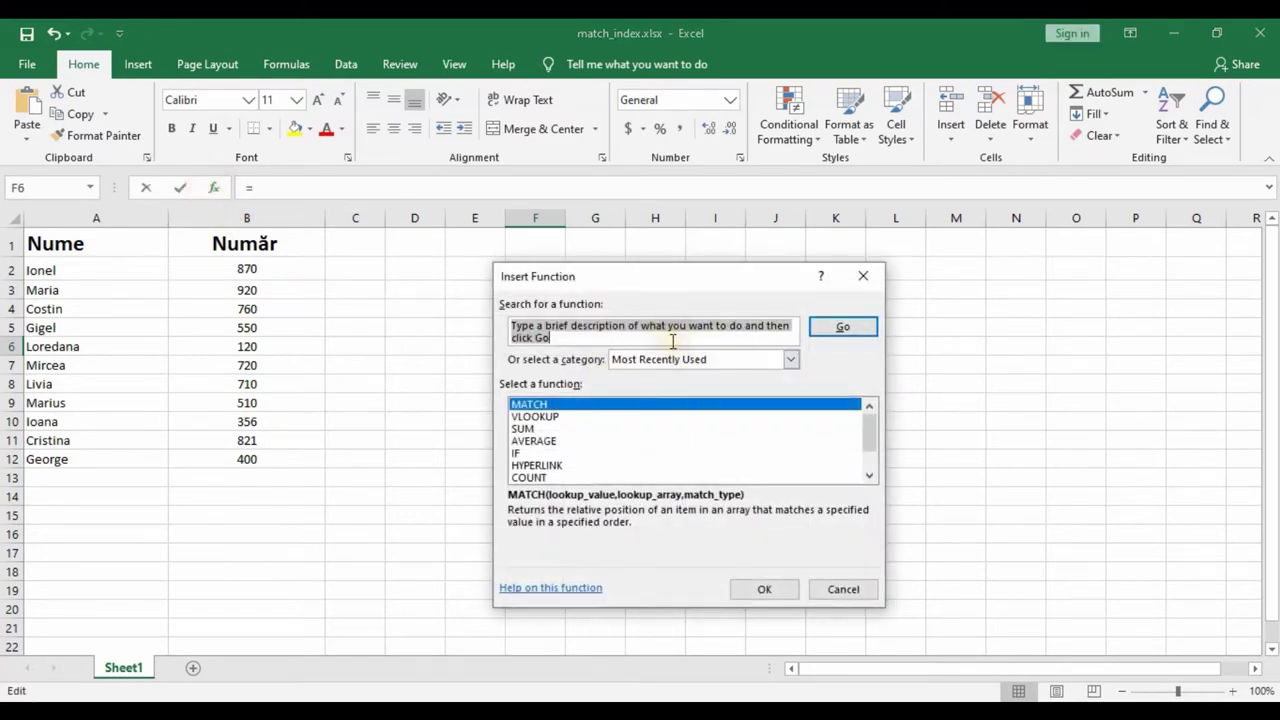
type("match")
key("Return")
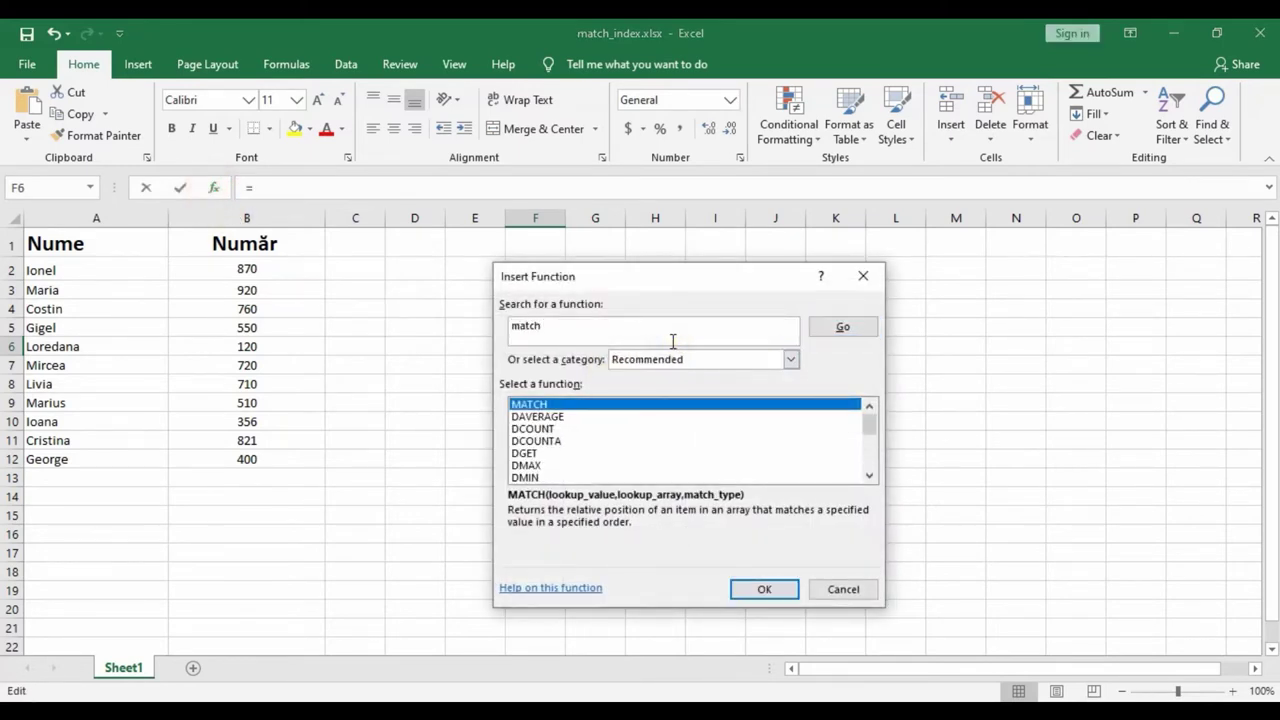
left_click(776, 591)
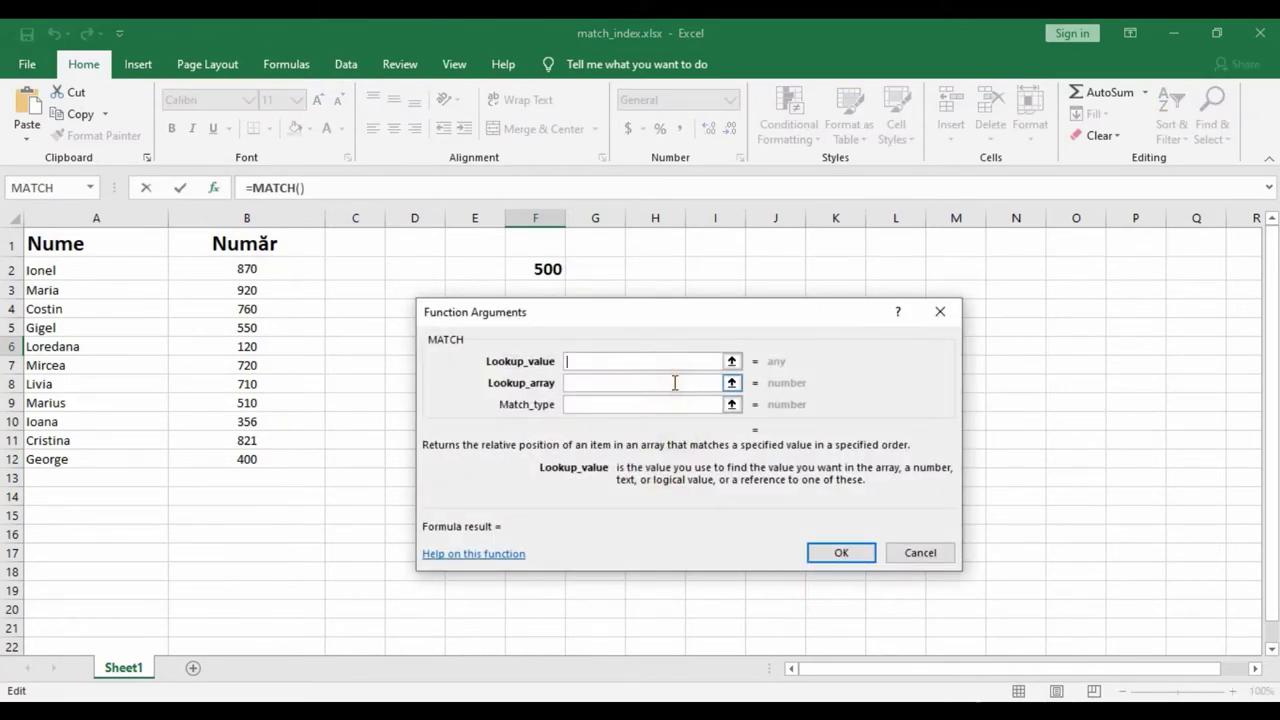
Fill MATCH with lookup value F2, lookup array B2:B12 and match type 0.
left_click(733, 361)
left_click(540, 266)
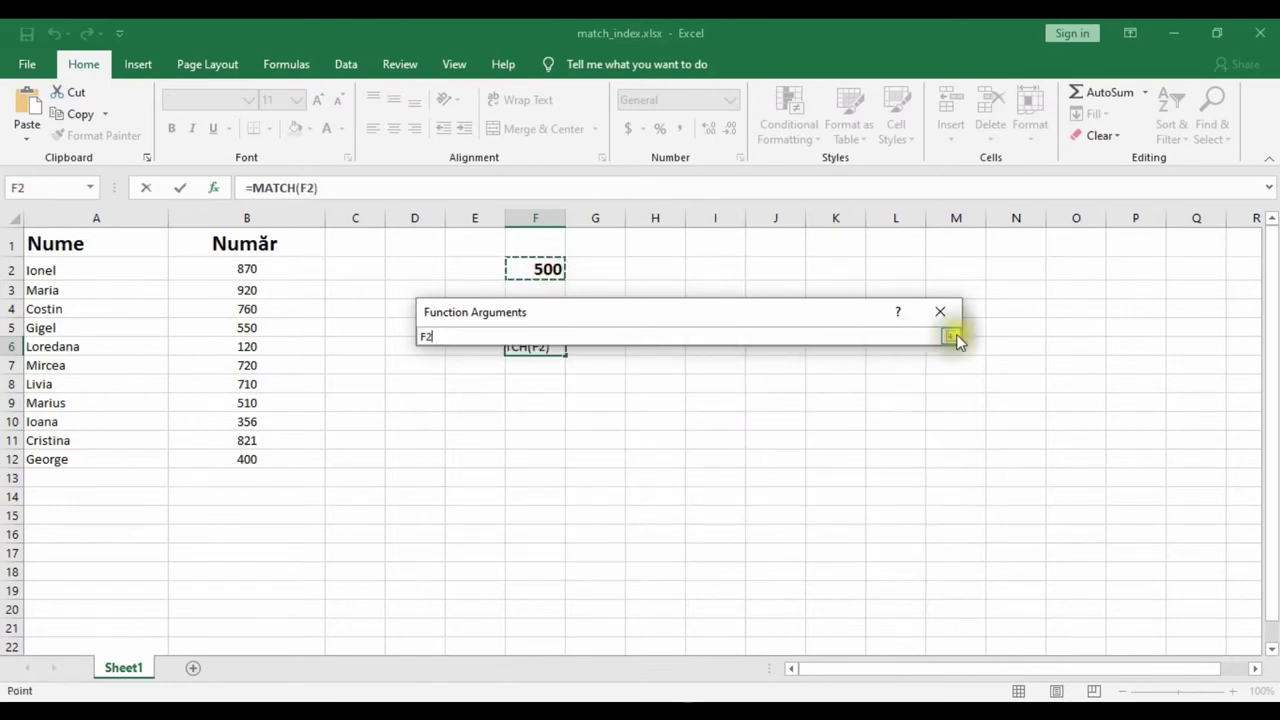
left_click(955, 333)
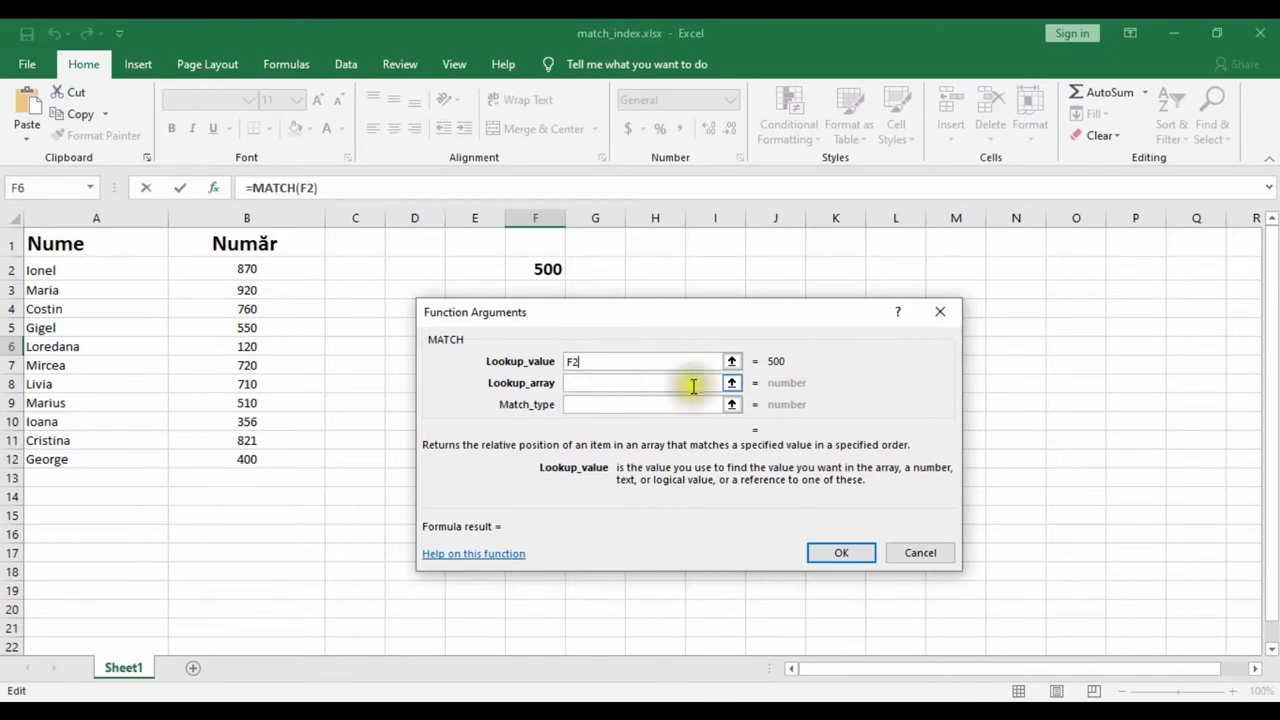
left_click(731, 382)
left_click_drag(262, 269, 258, 457)
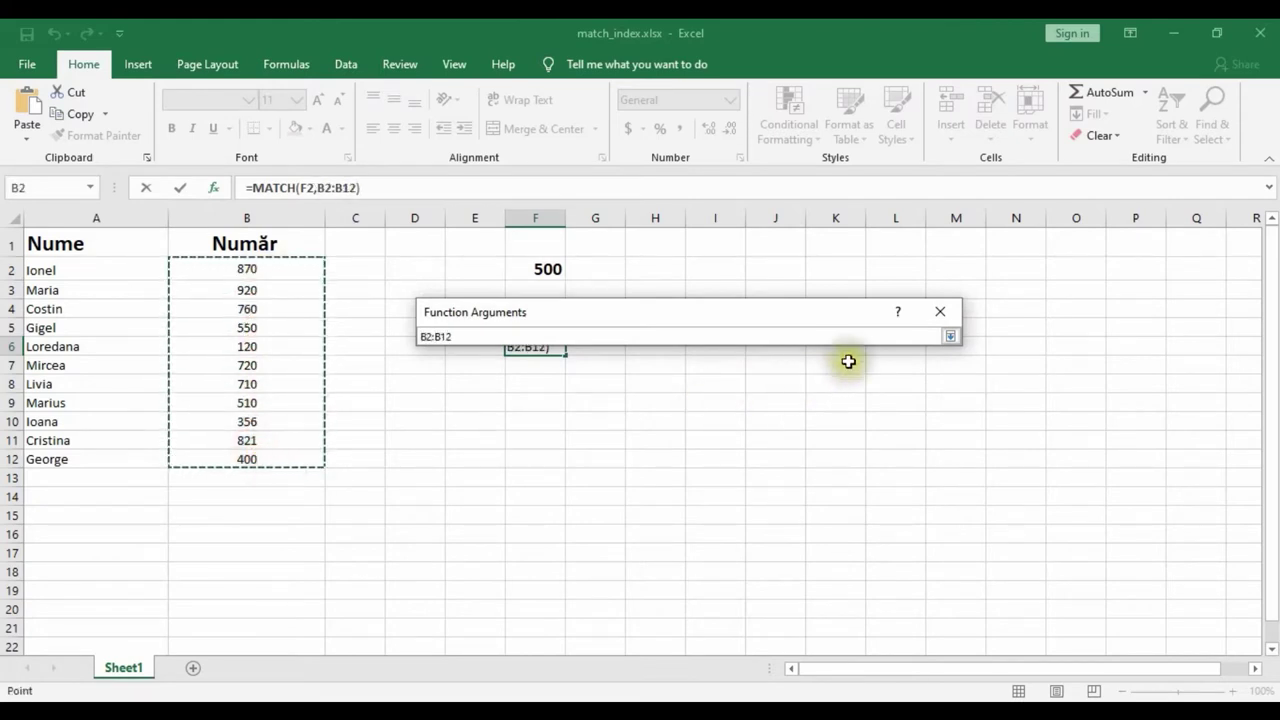
left_click(950, 336)
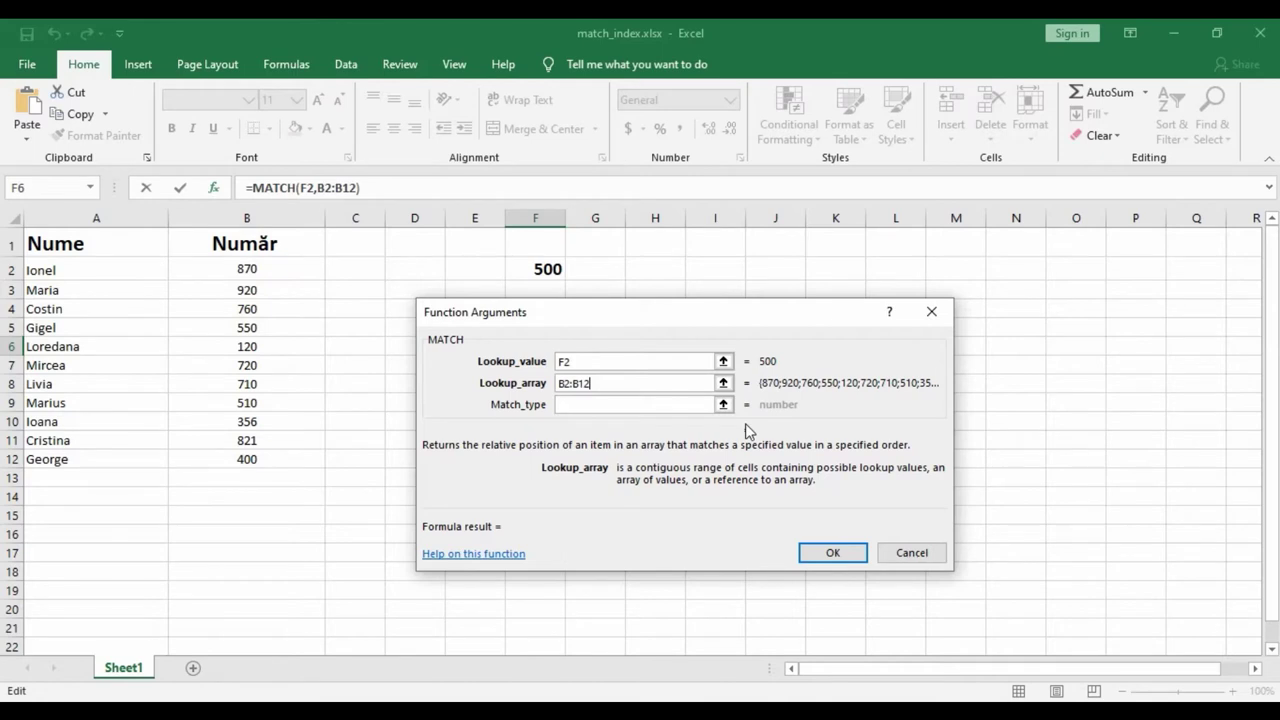
left_click(607, 405)
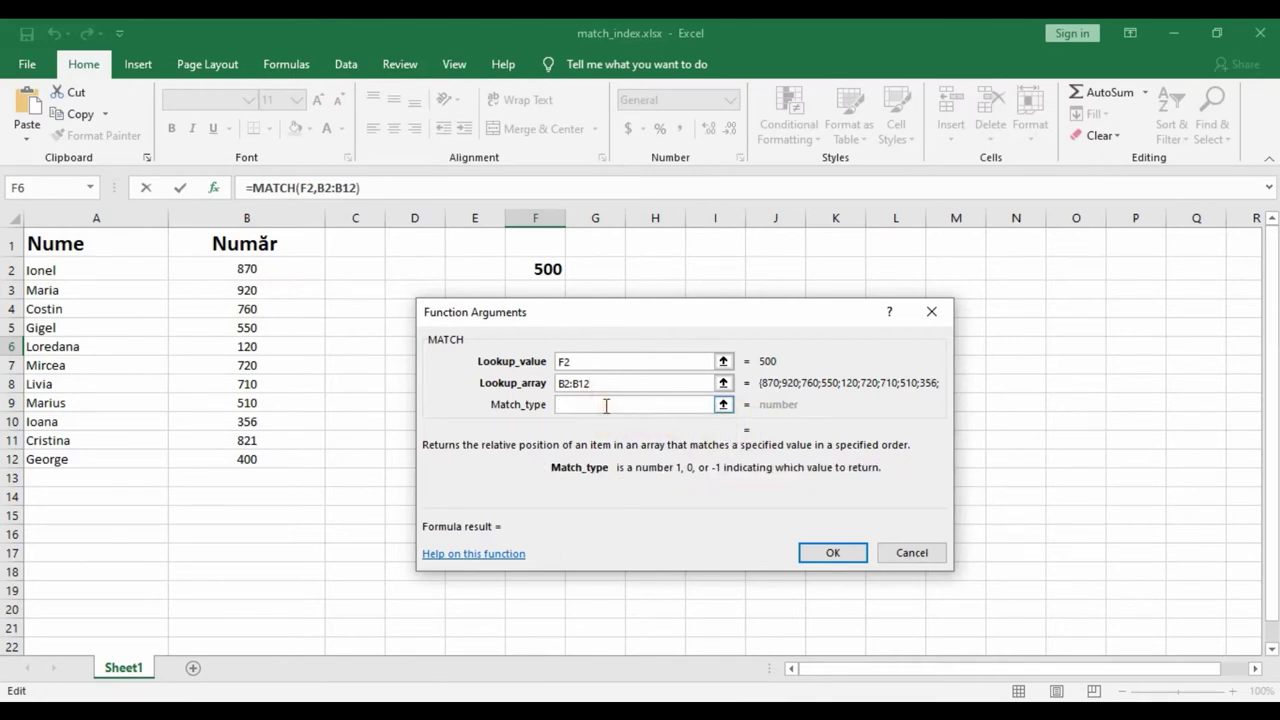
type(",0")
left_click(828, 553)
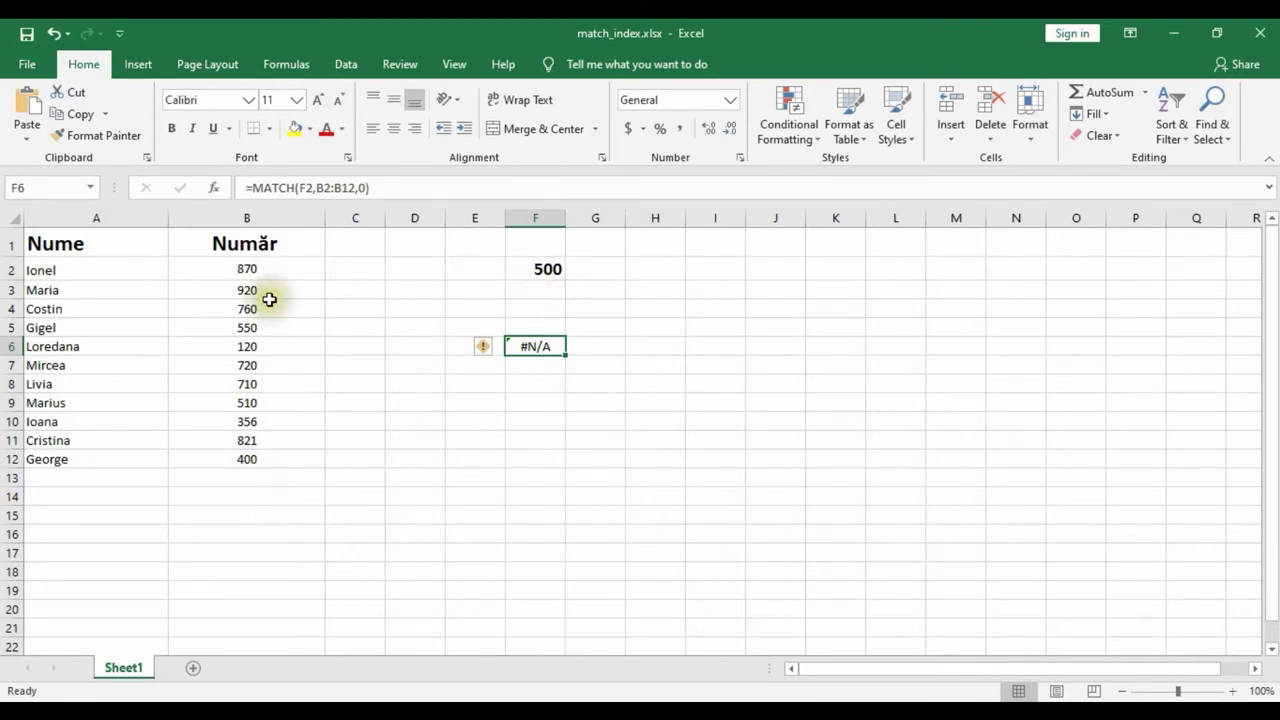
left_click(249, 291)
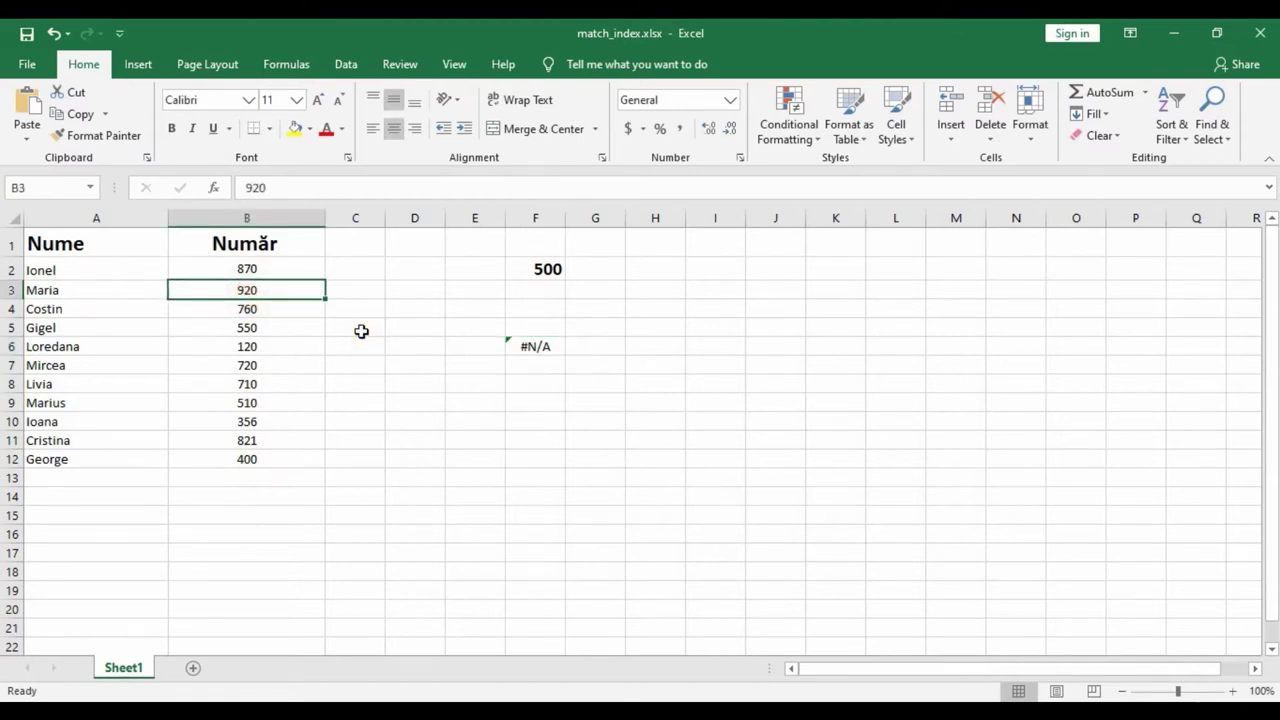
type("500")
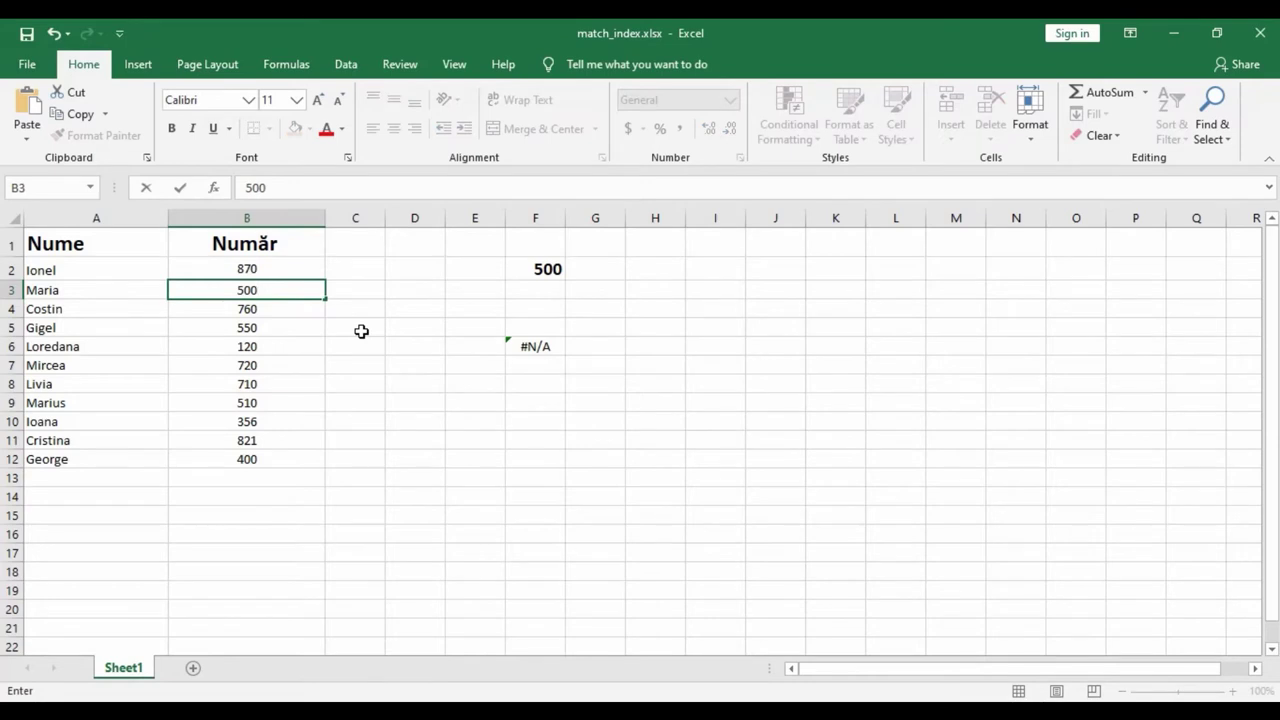
key("Return")
left_click(252, 292)
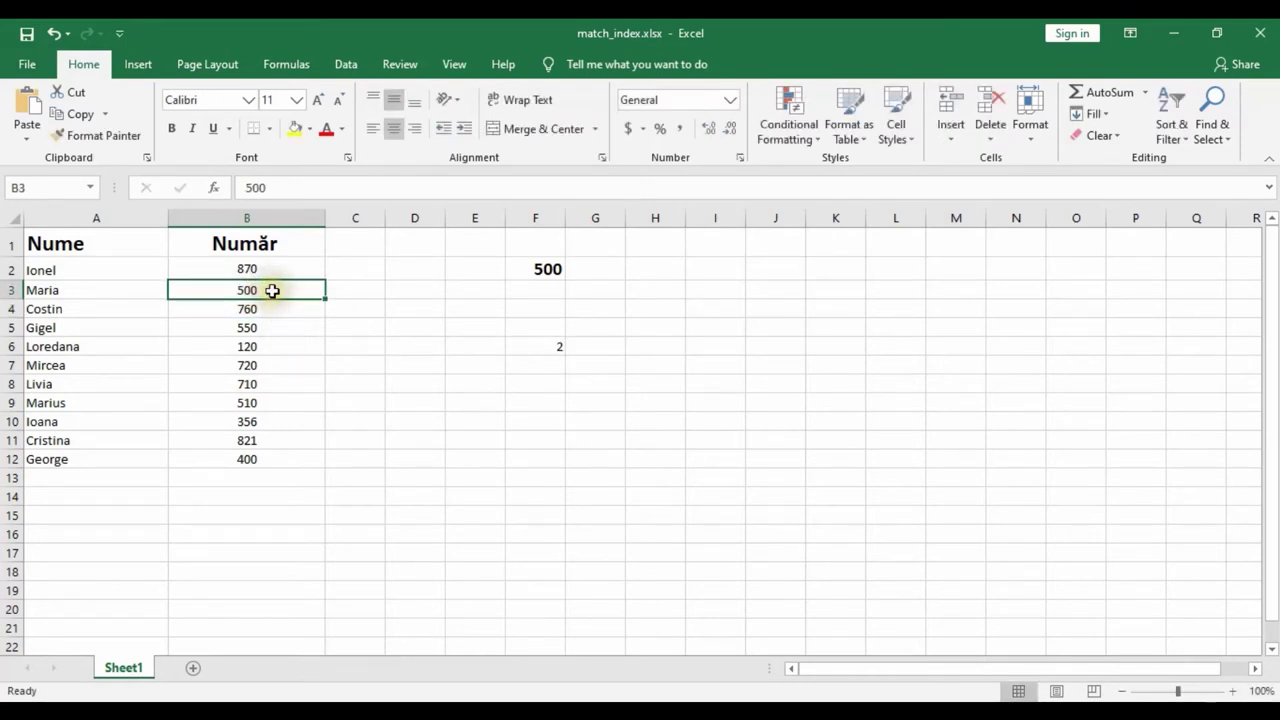
left_click(536, 347)
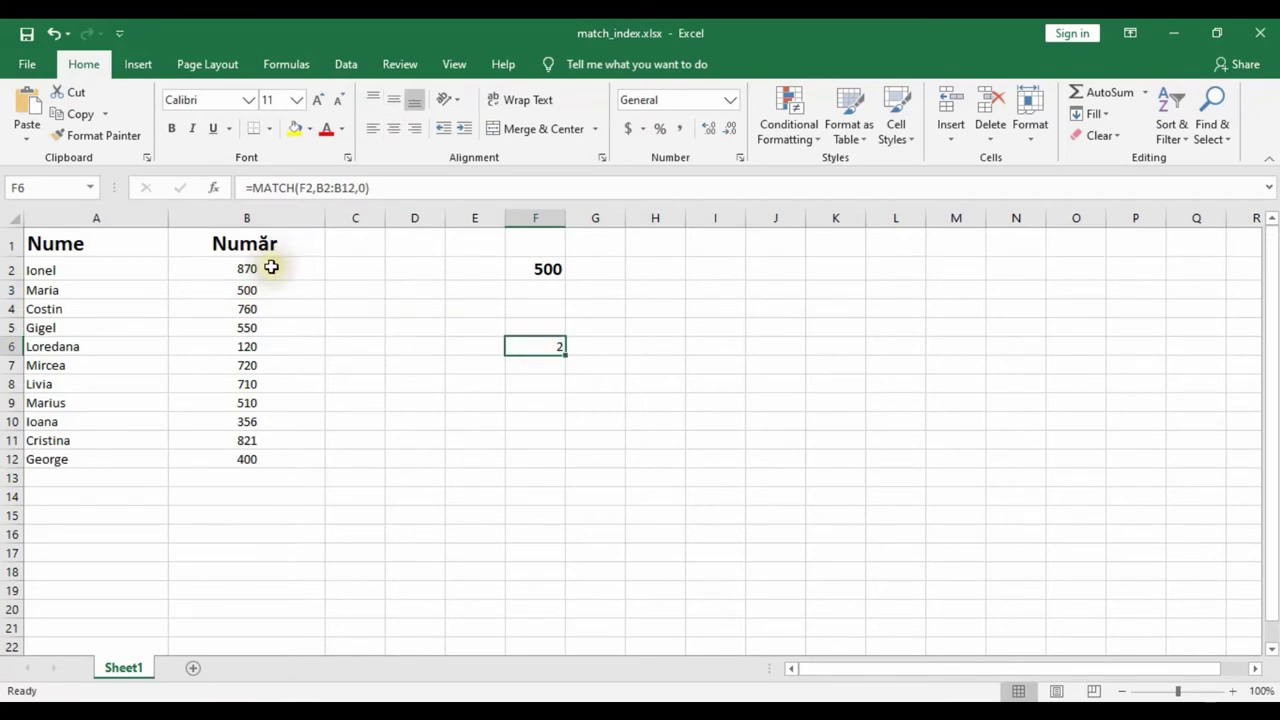
left_click_drag(271, 268, 272, 458)
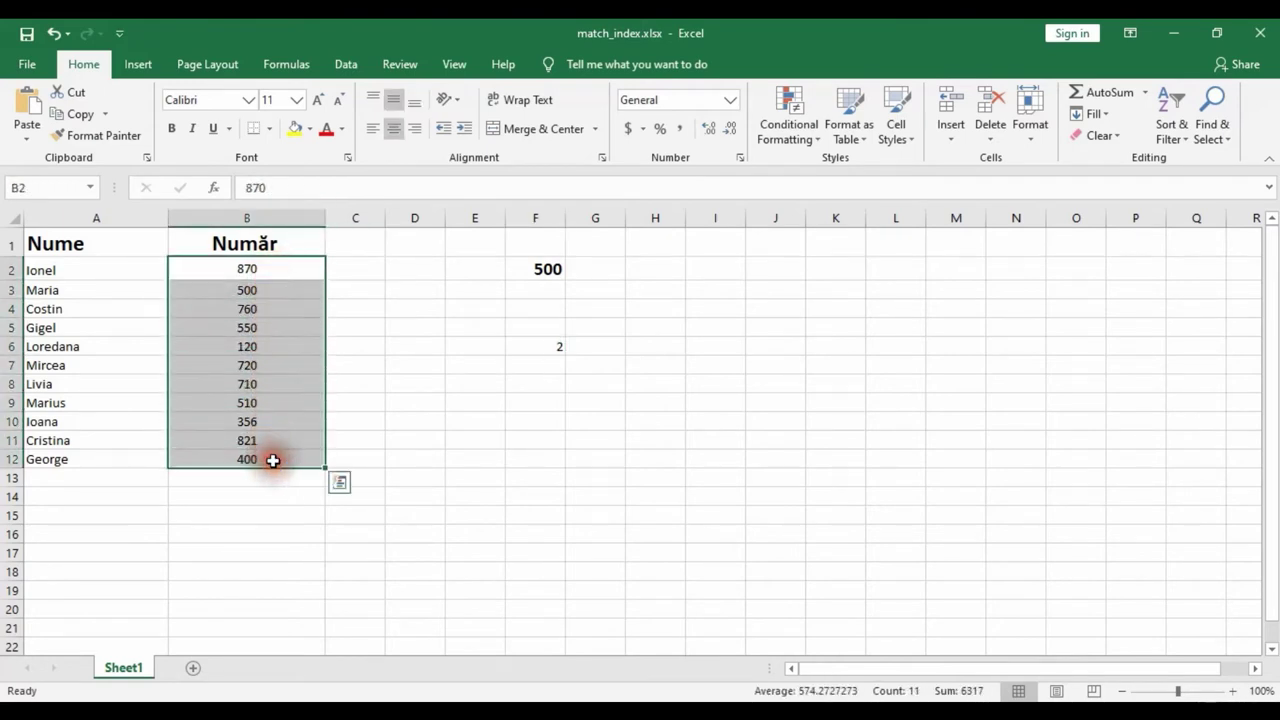
left_click(262, 291)
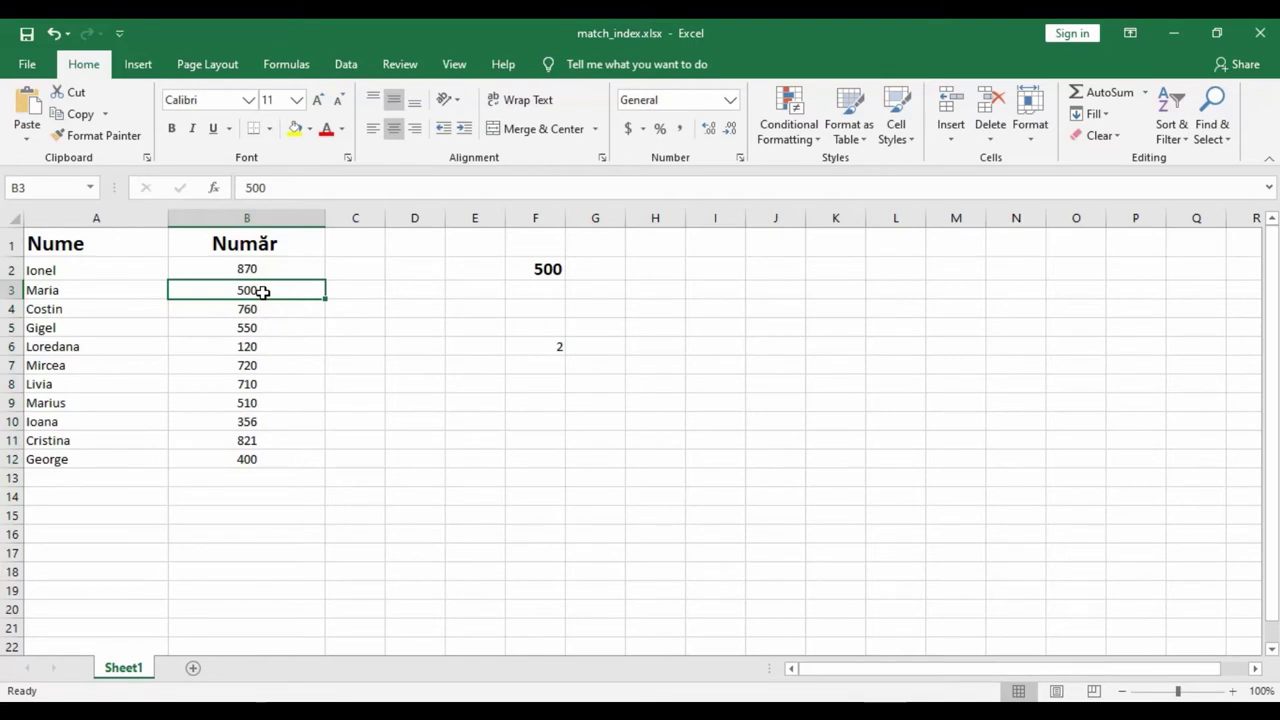
left_click(535, 346)
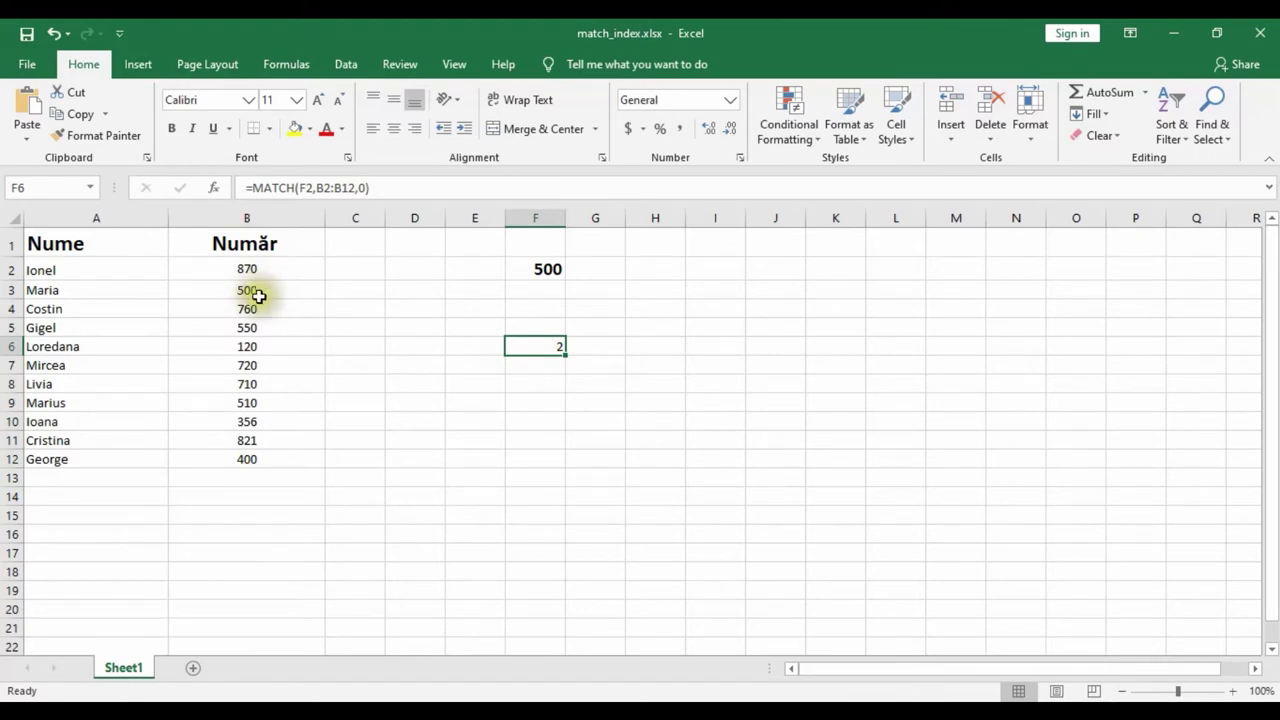
left_click(260, 291)
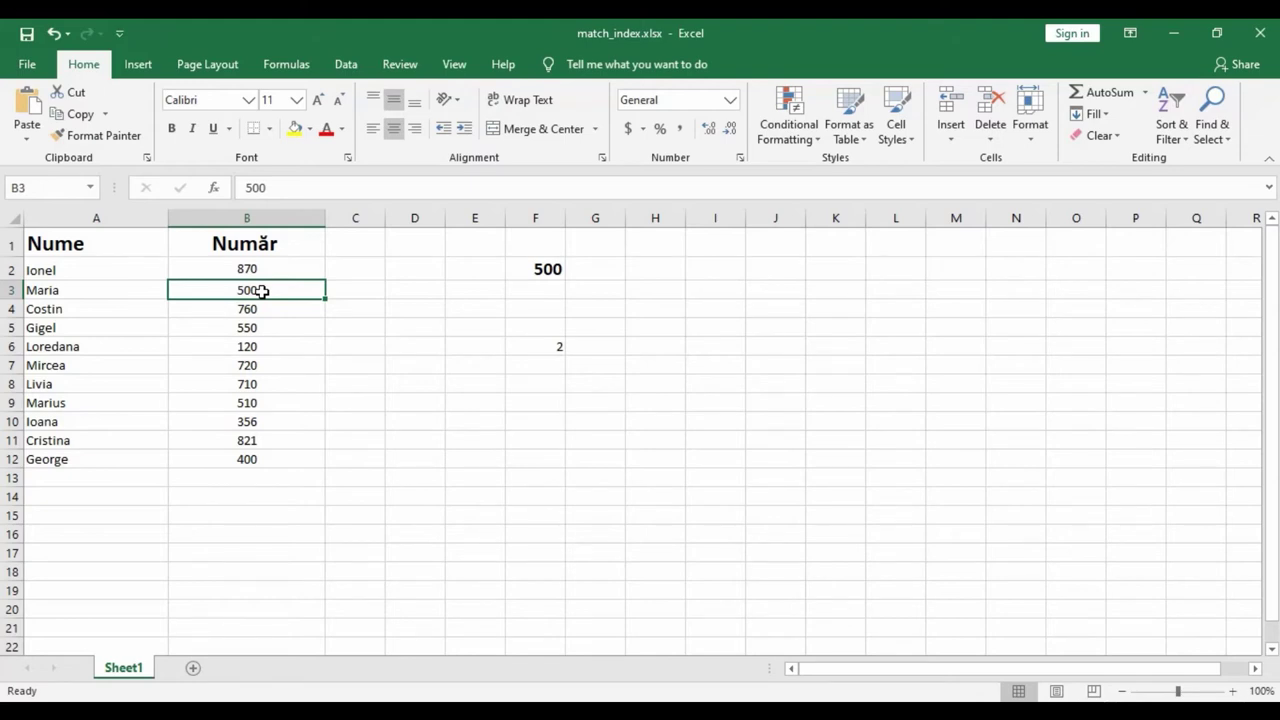
type("920")
key("Return")
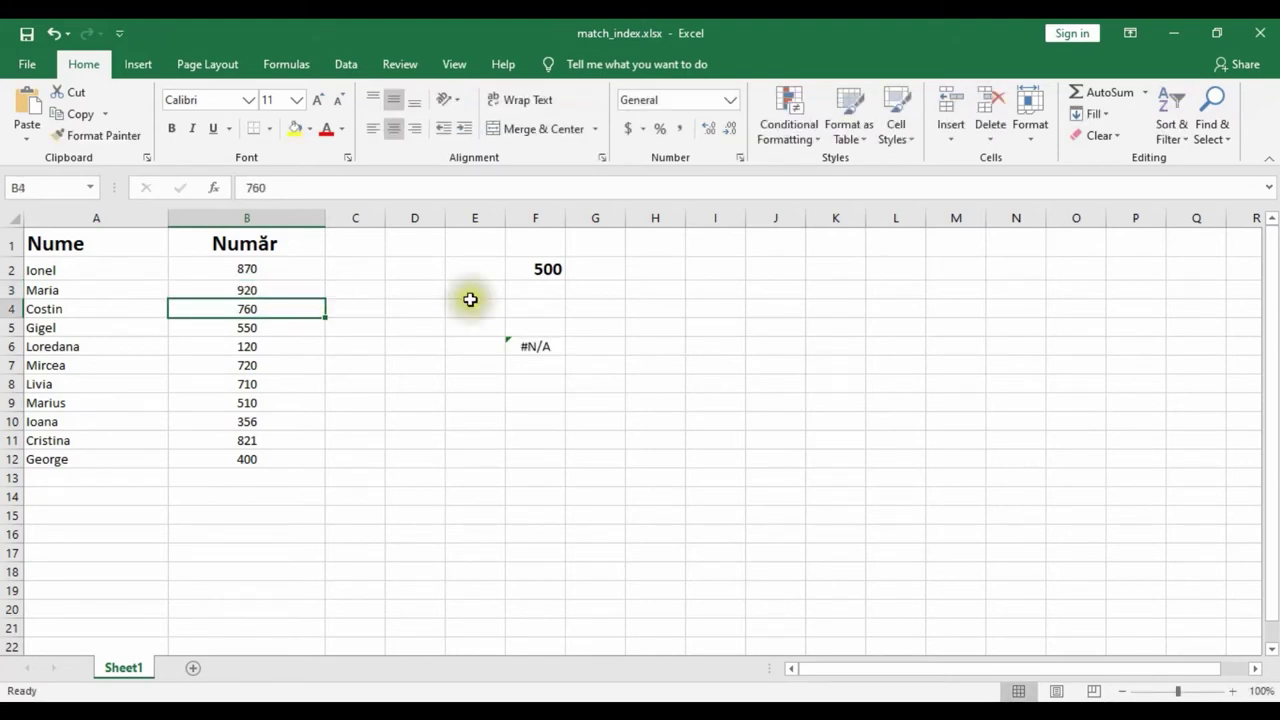
Change the match type of F6's MATCH formula from 0 to 1.
left_click(527, 340)
left_click(213, 187)
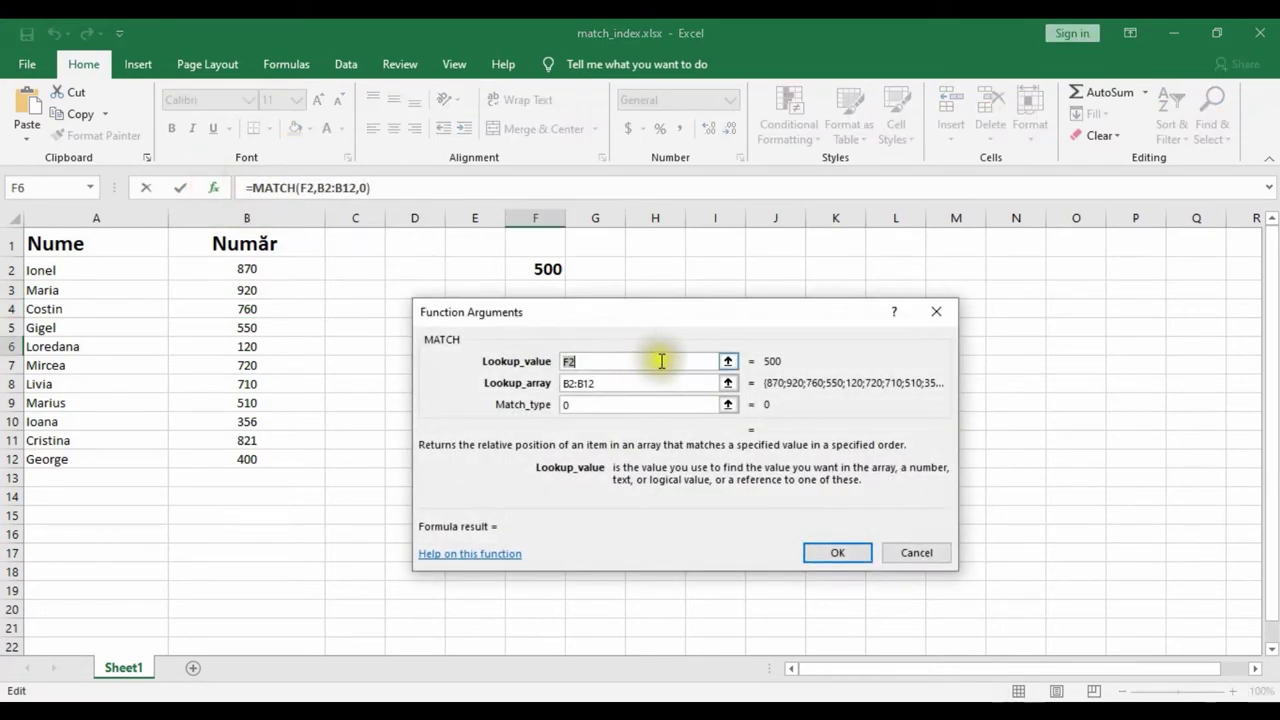
left_click(565, 405)
type("1")
left_click(833, 555)
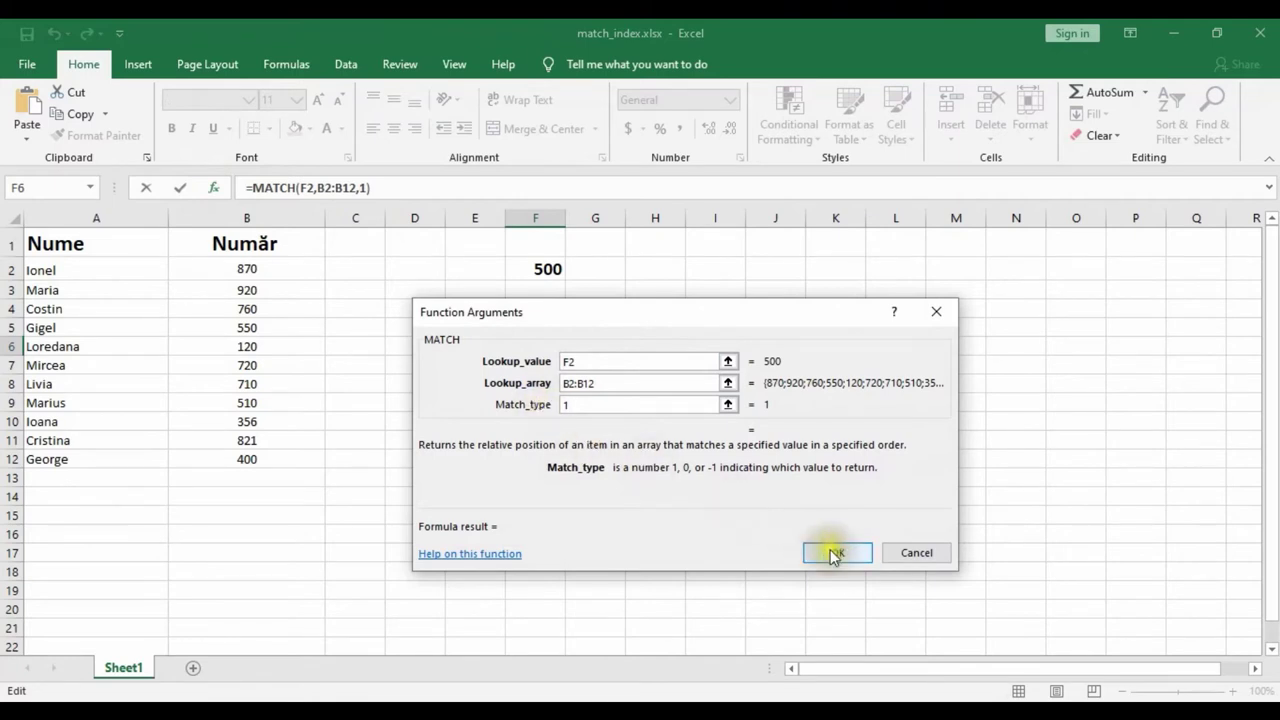
Select the numbers in B2:B12 to prepare for sorting.
left_click(256, 271)
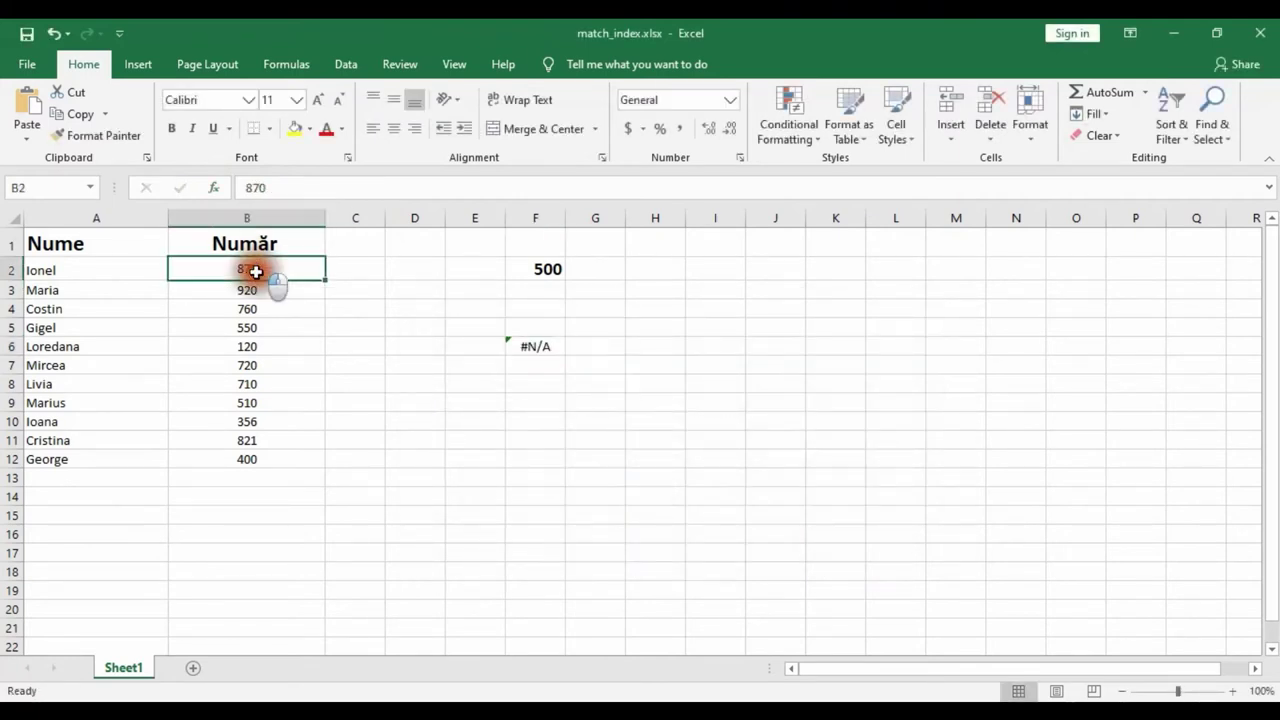
left_click_drag(256, 271, 256, 459)
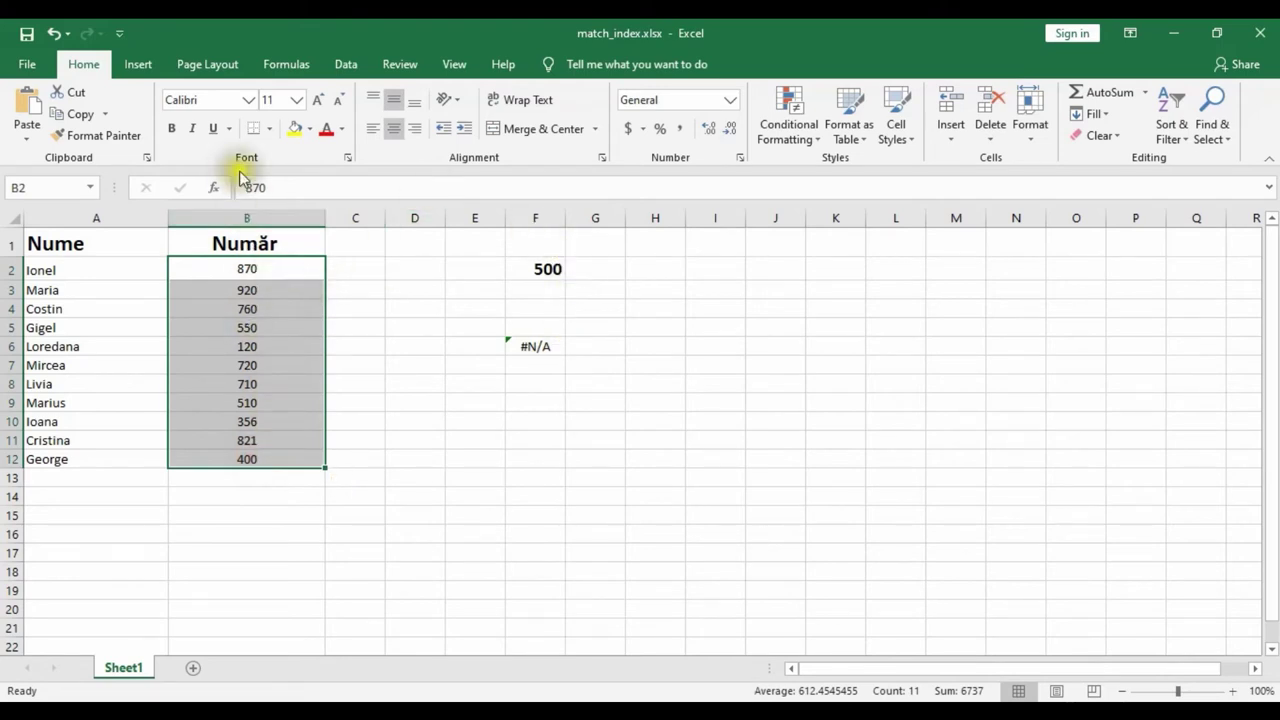
left_click(350, 67)
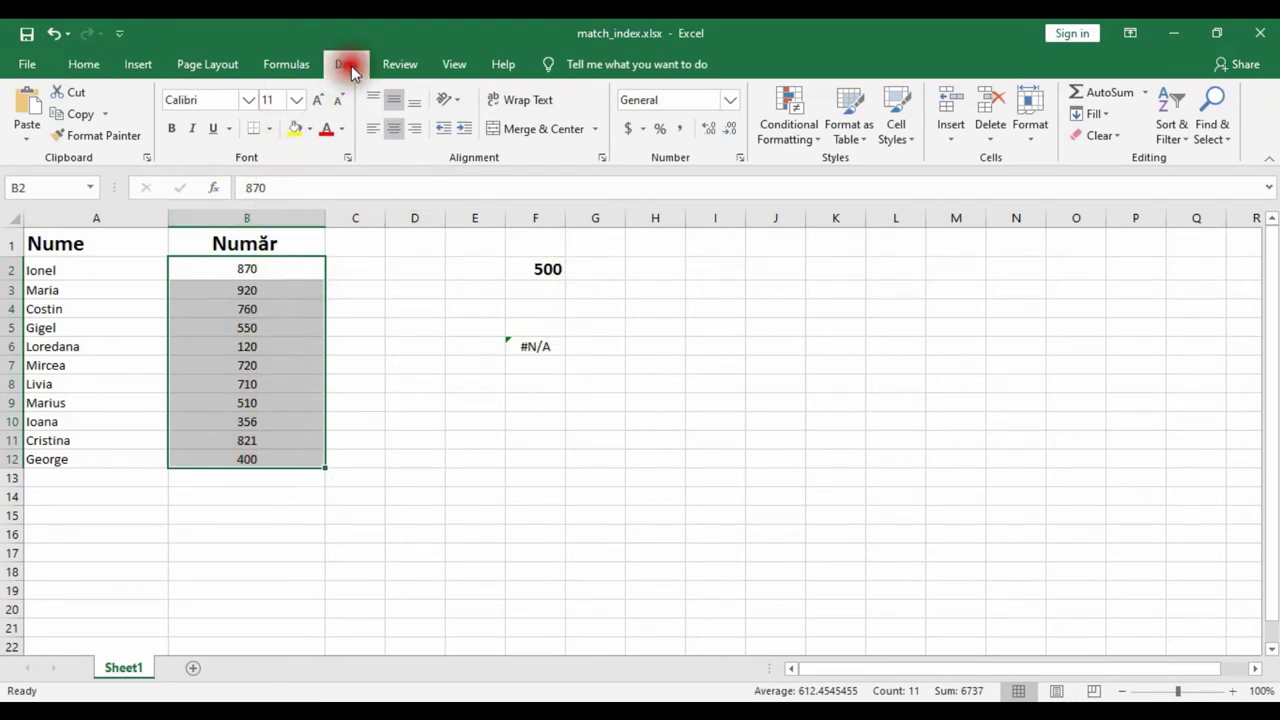
Sort the names with their numbers by Număr, smallest to largest.
left_click(433, 125)
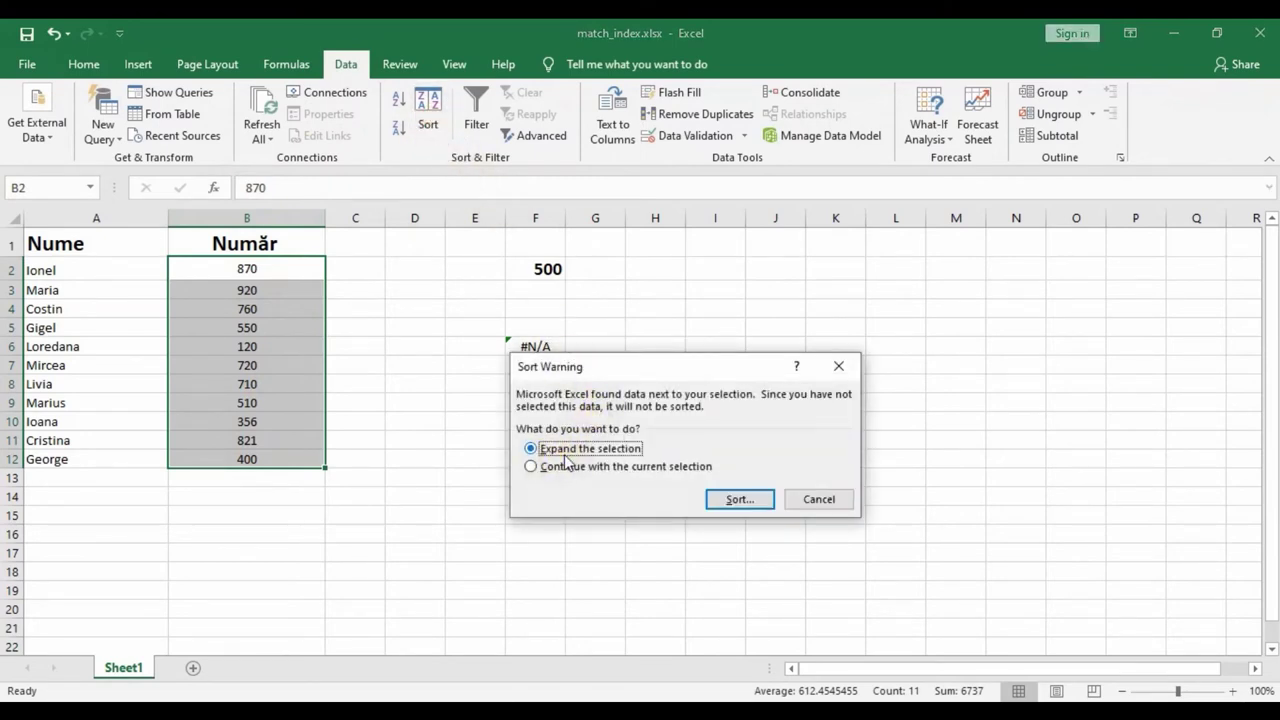
left_click(633, 458)
left_click(757, 503)
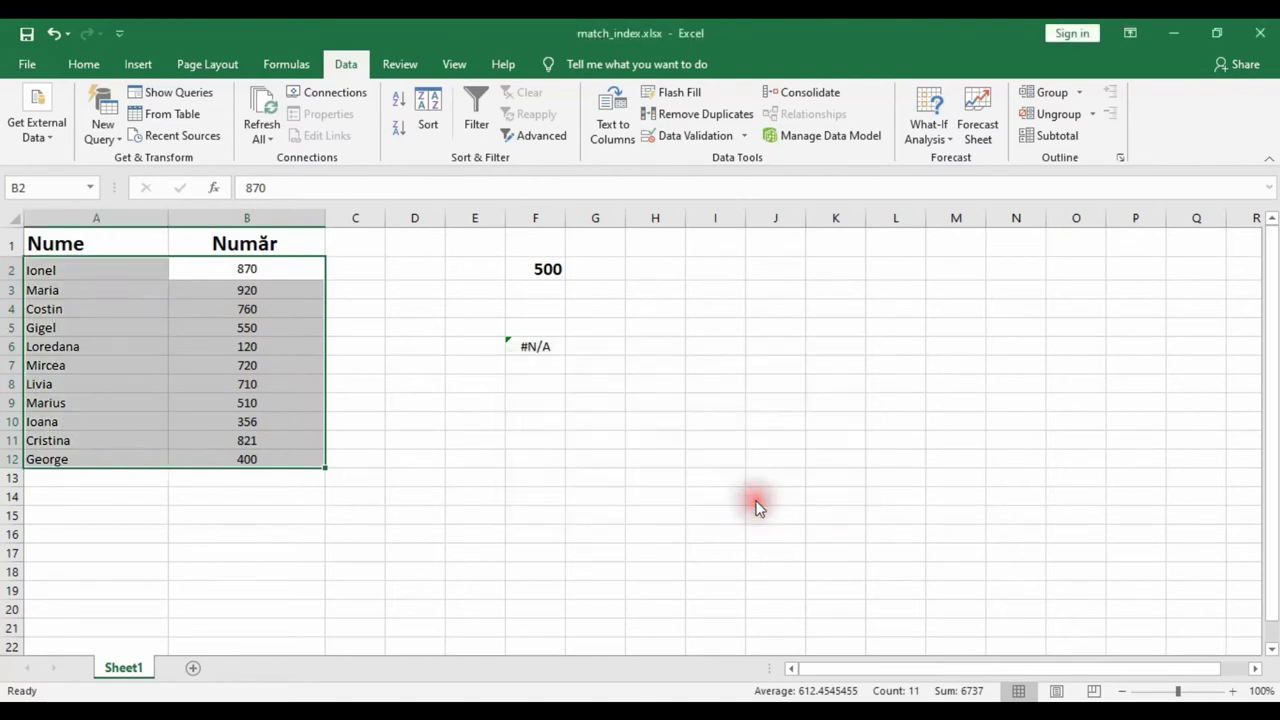
left_click(578, 412)
left_click(515, 443)
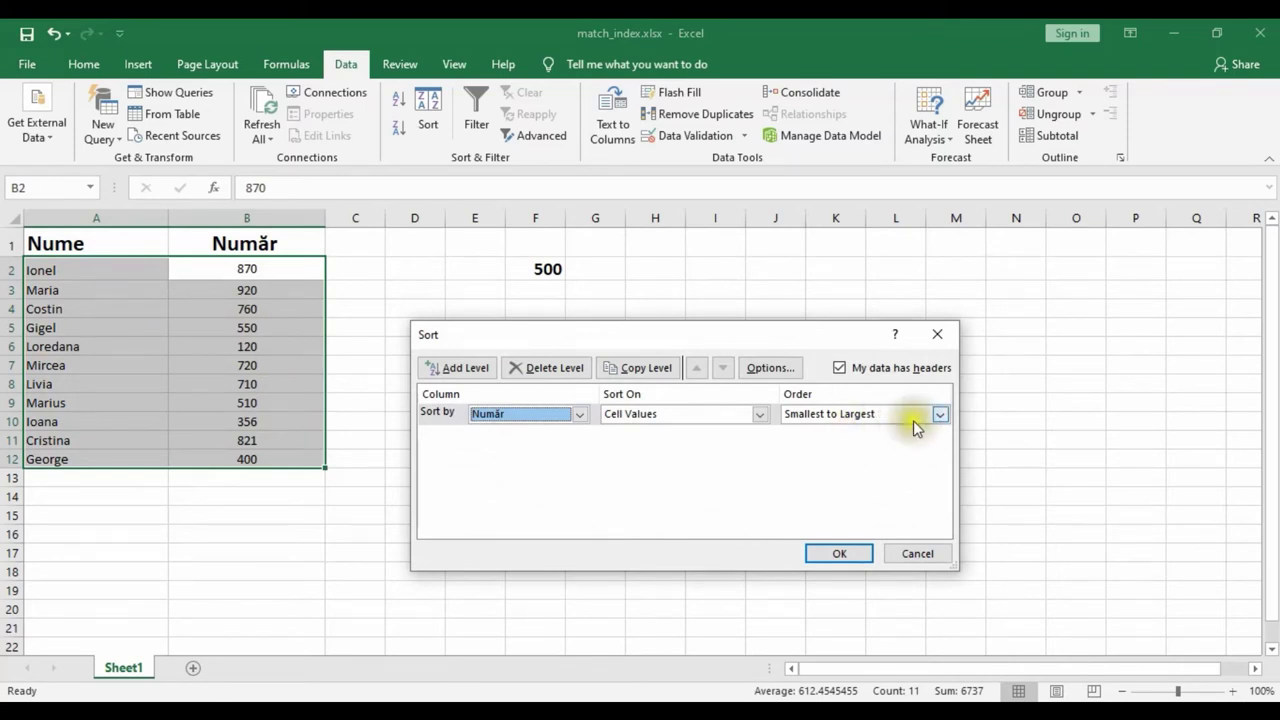
left_click(841, 553)
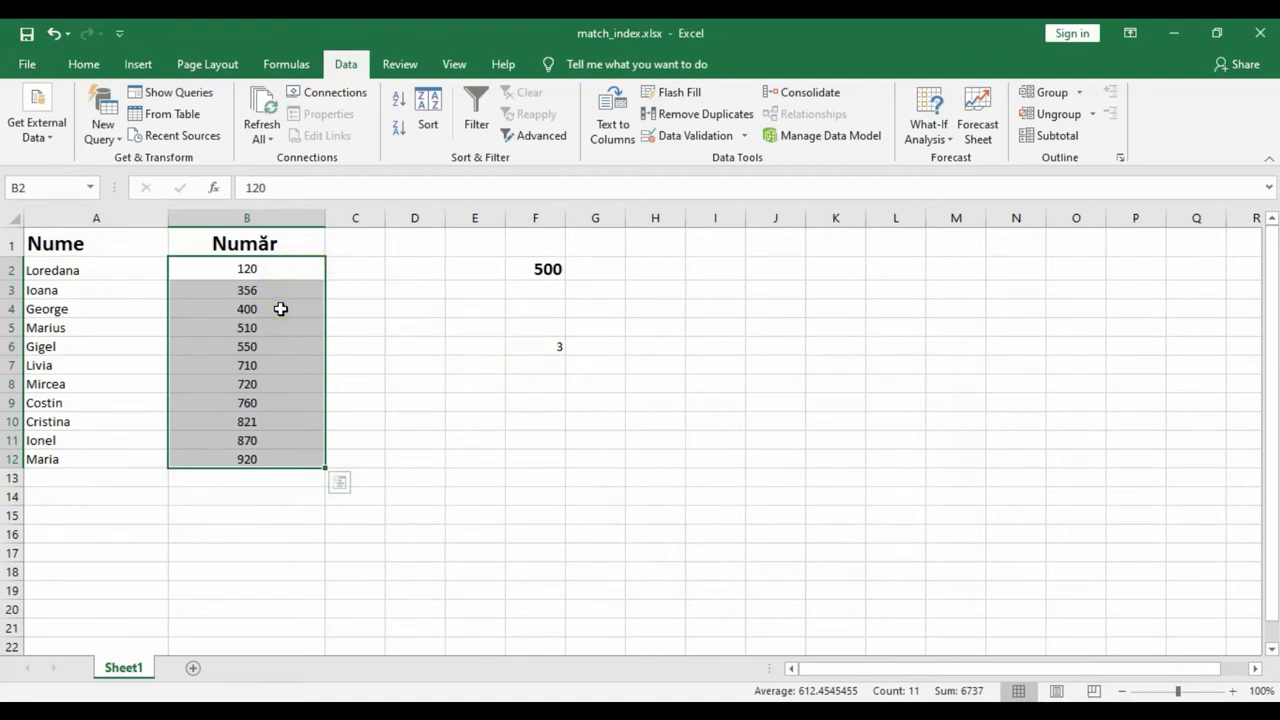
left_click(280, 308)
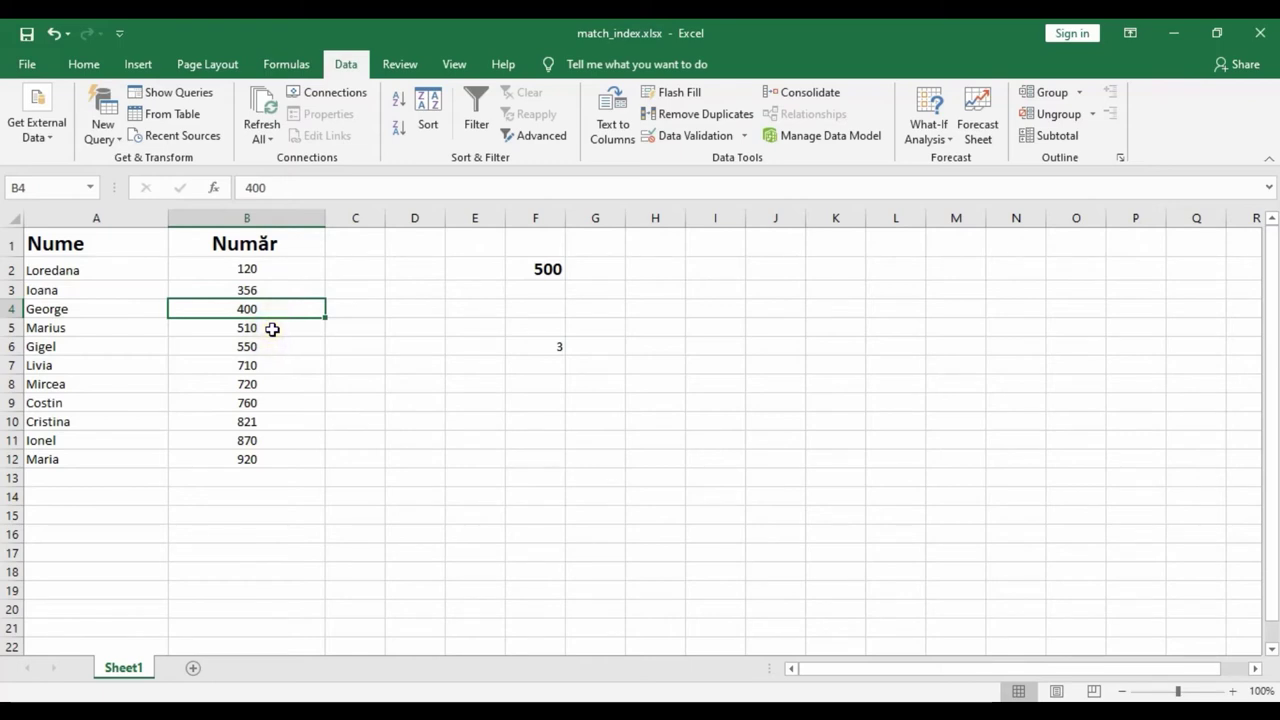
Compare F2's 500 with B4's 400, then reopen F6's MATCH arguments.
left_click(538, 271)
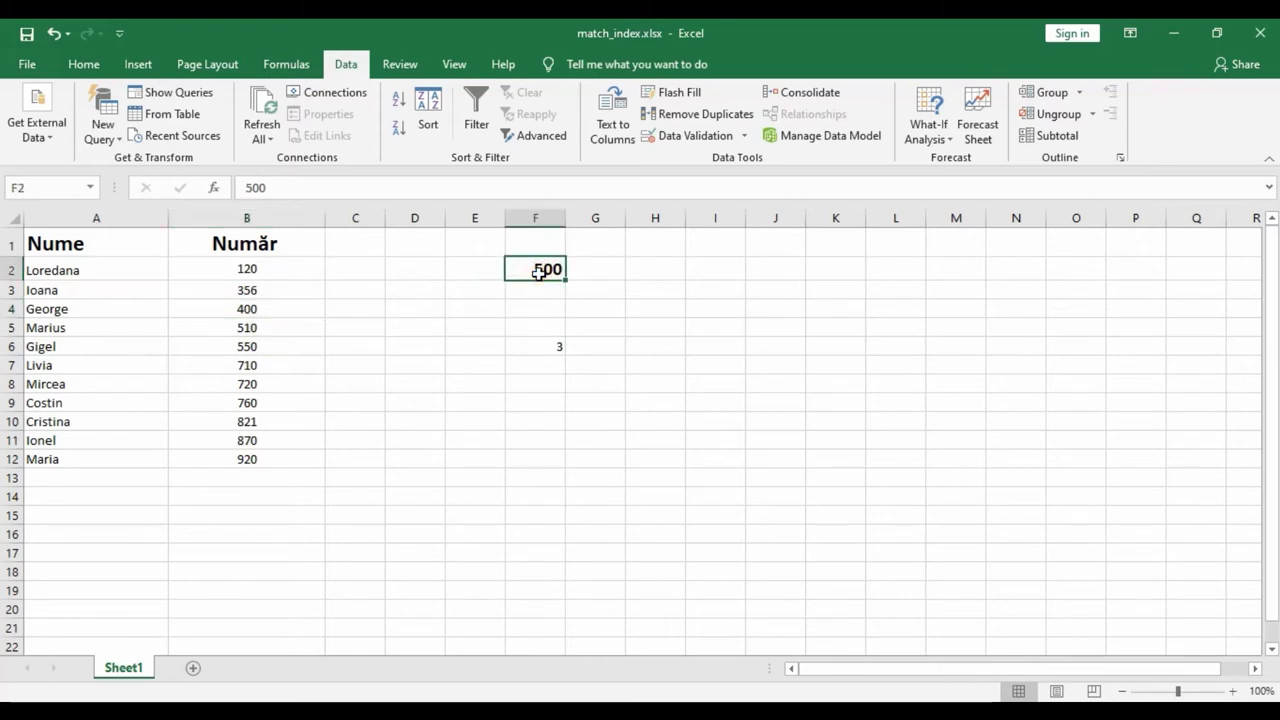
left_click(263, 313)
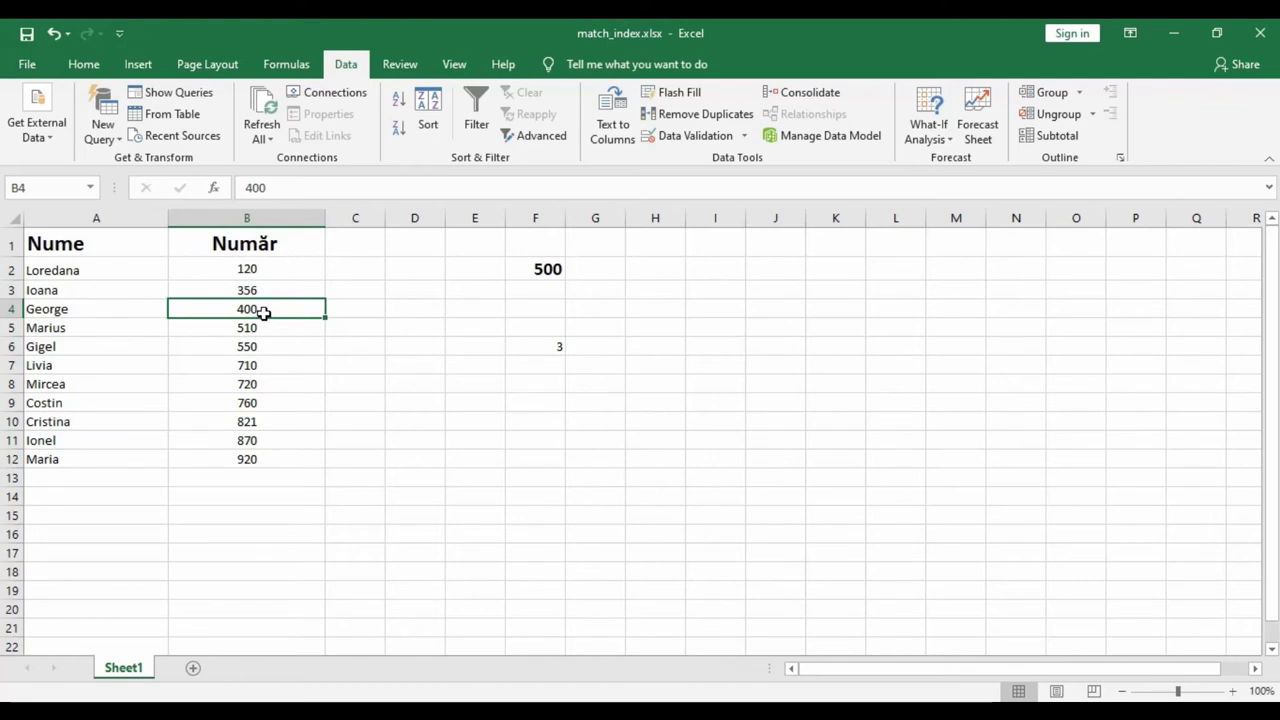
left_click(535, 345)
left_click(214, 187)
Confirm F6's MATCH with match type -1 and select the Număr values B2:B12.
left_click(565, 404)
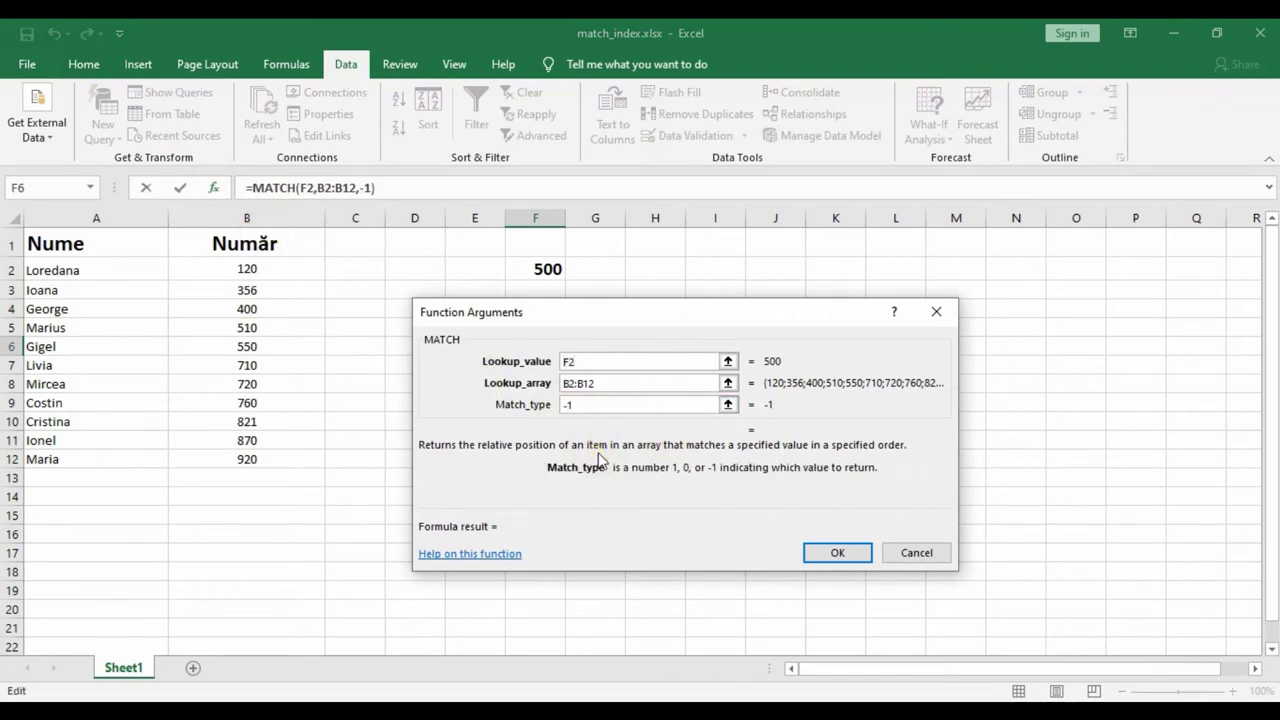
left_click(834, 551)
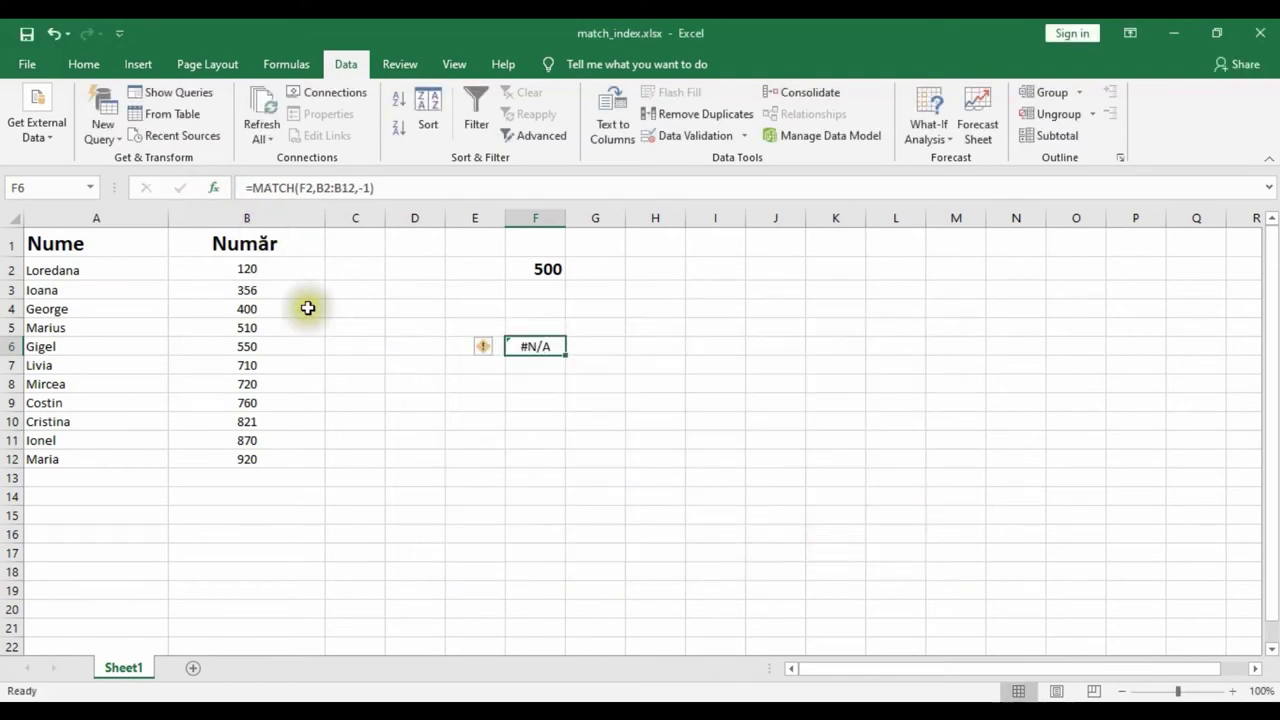
left_click_drag(277, 269, 273, 459)
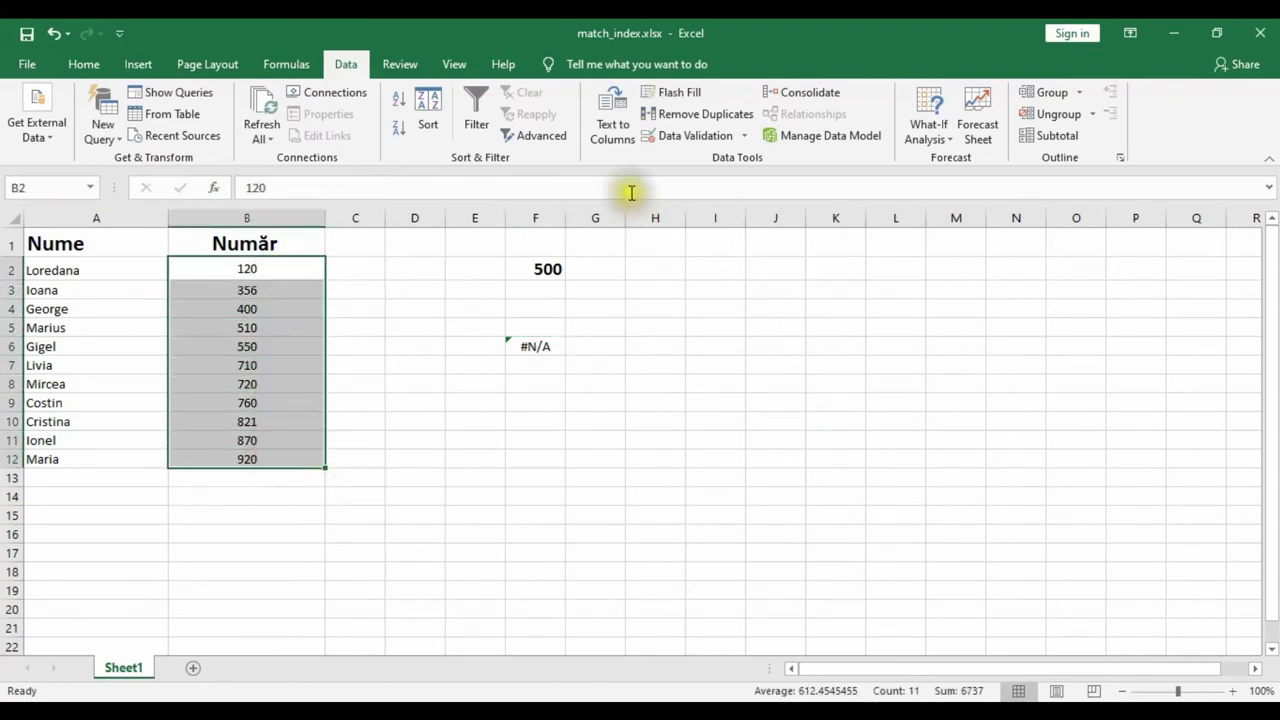
Sort the names and numbers by Număr from largest to smallest, so F6 returns 8.
left_click(424, 125)
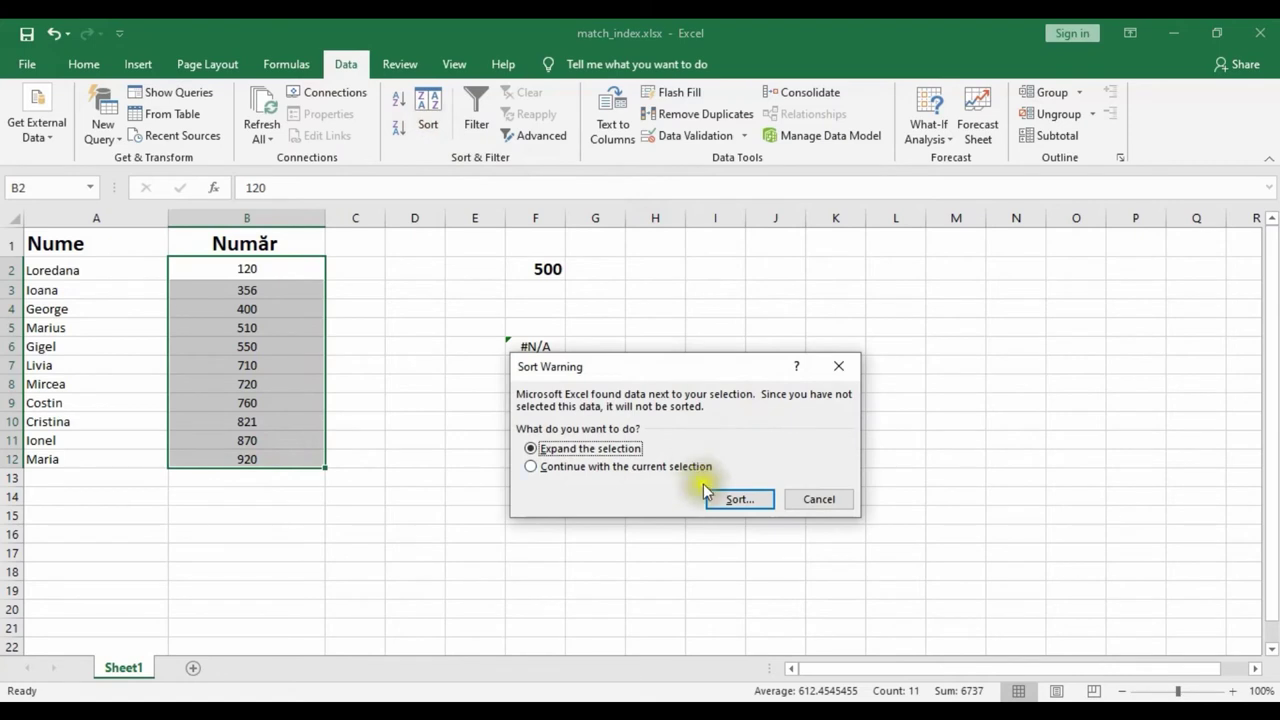
left_click(747, 495)
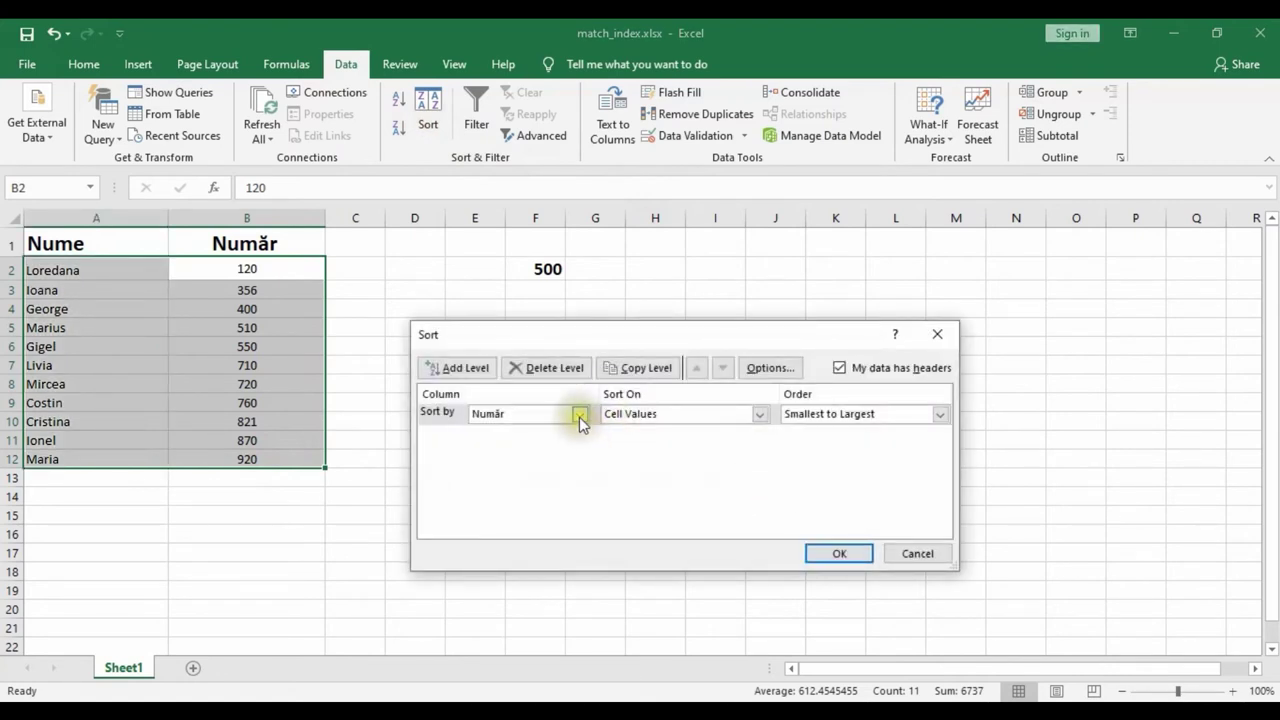
left_click(939, 416)
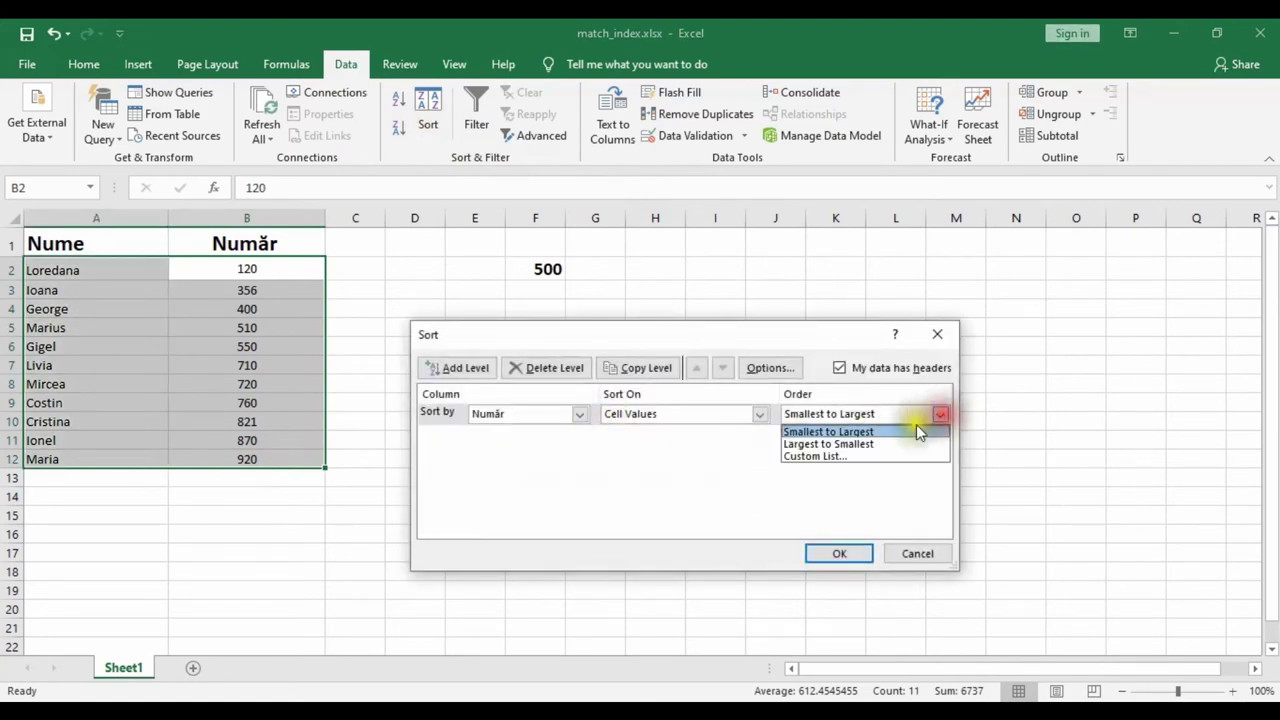
left_click(859, 442)
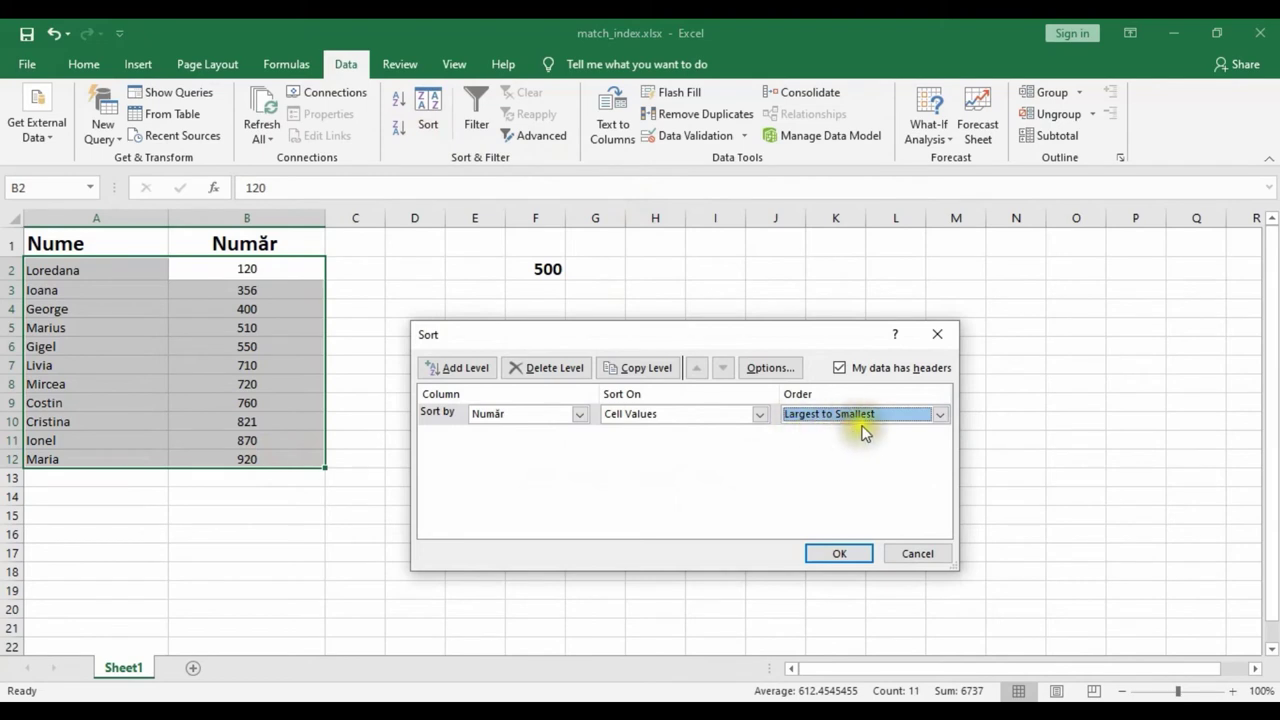
left_click(853, 554)
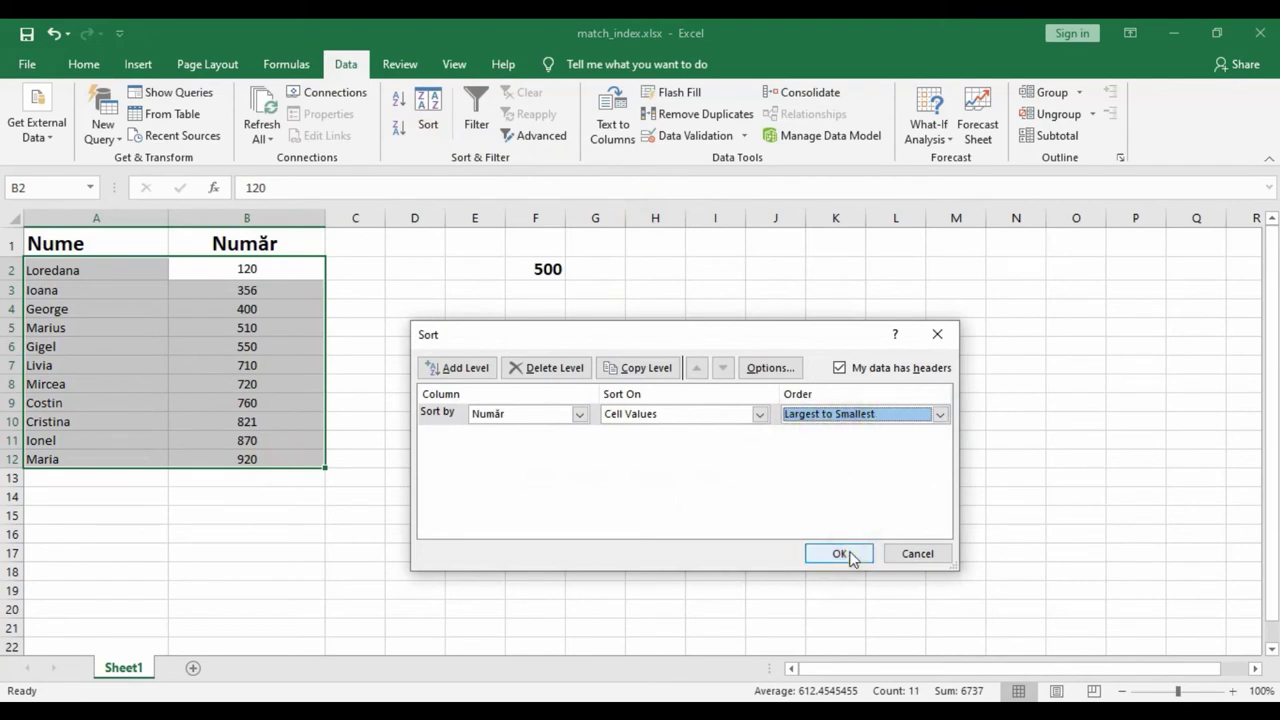
left_click(847, 555)
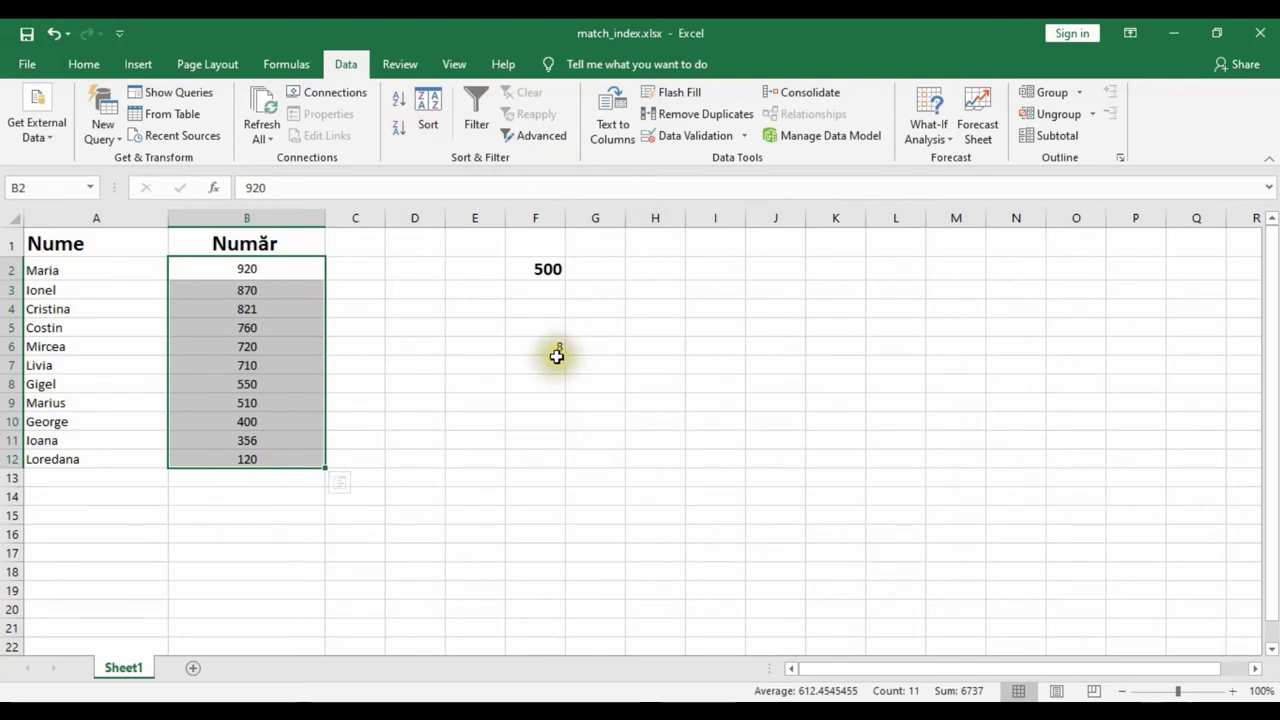
left_click(548, 347)
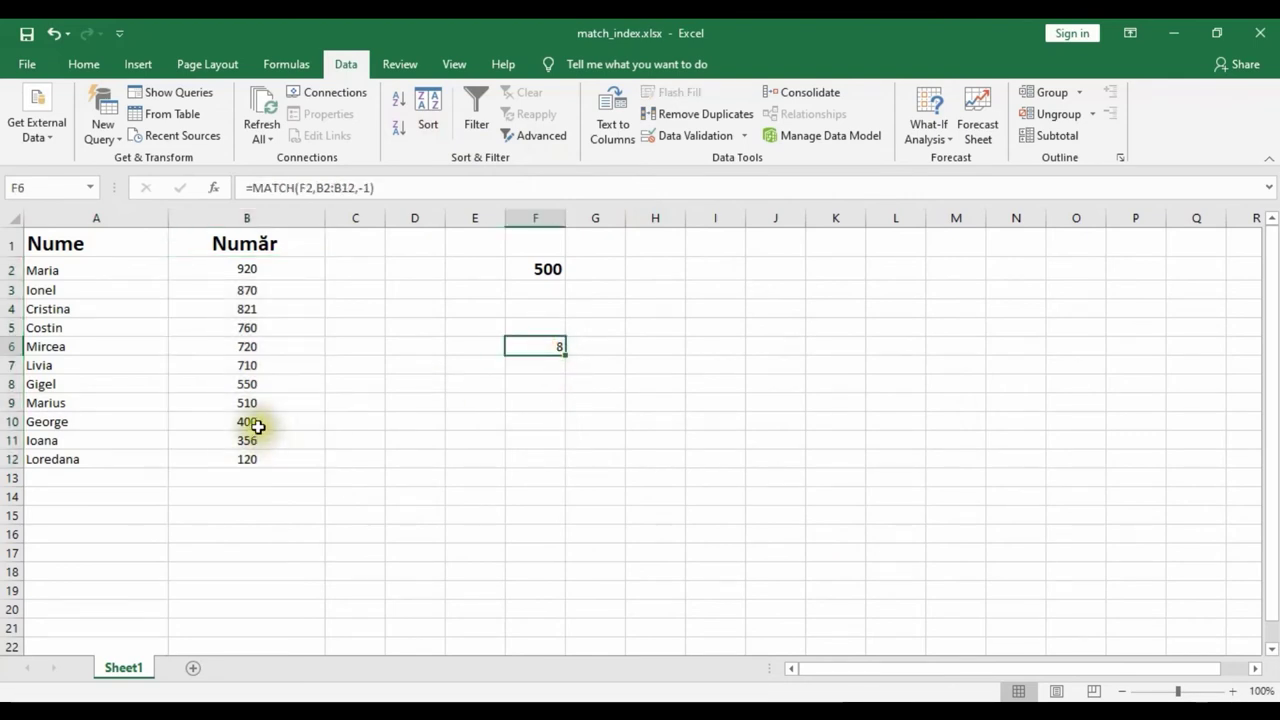
left_click(254, 267)
left_click(256, 423)
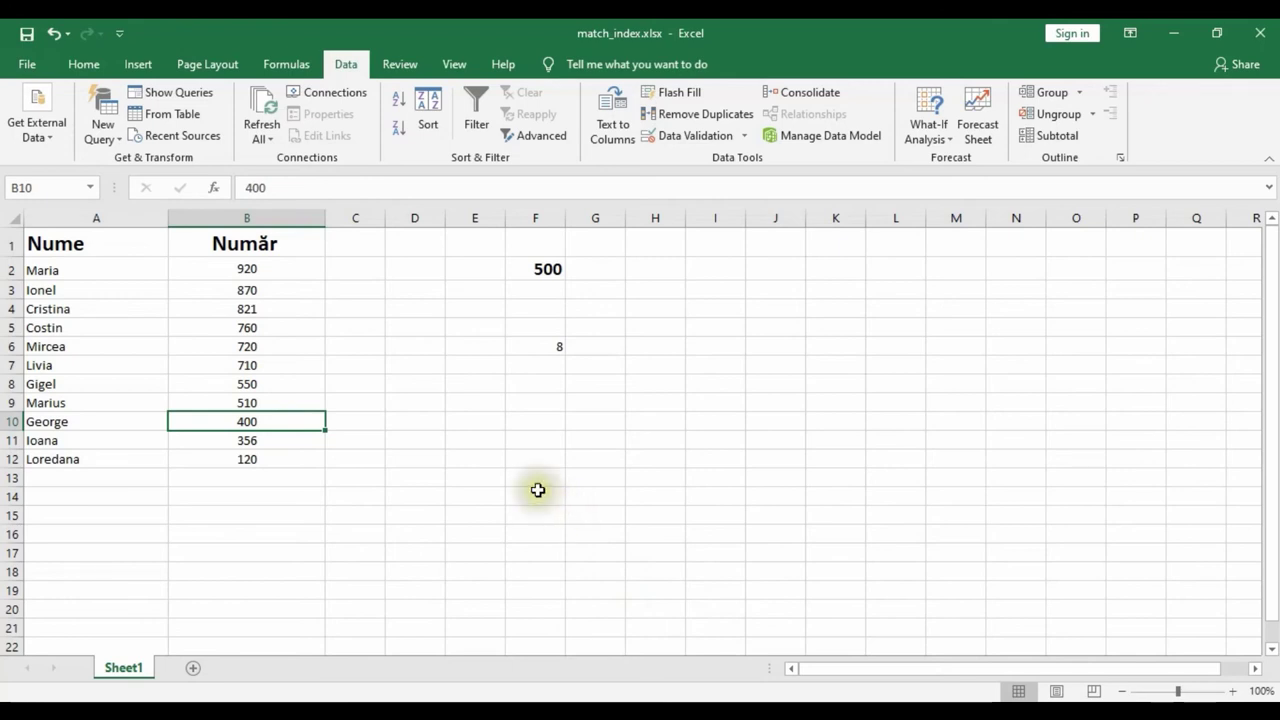
left_click(535, 423)
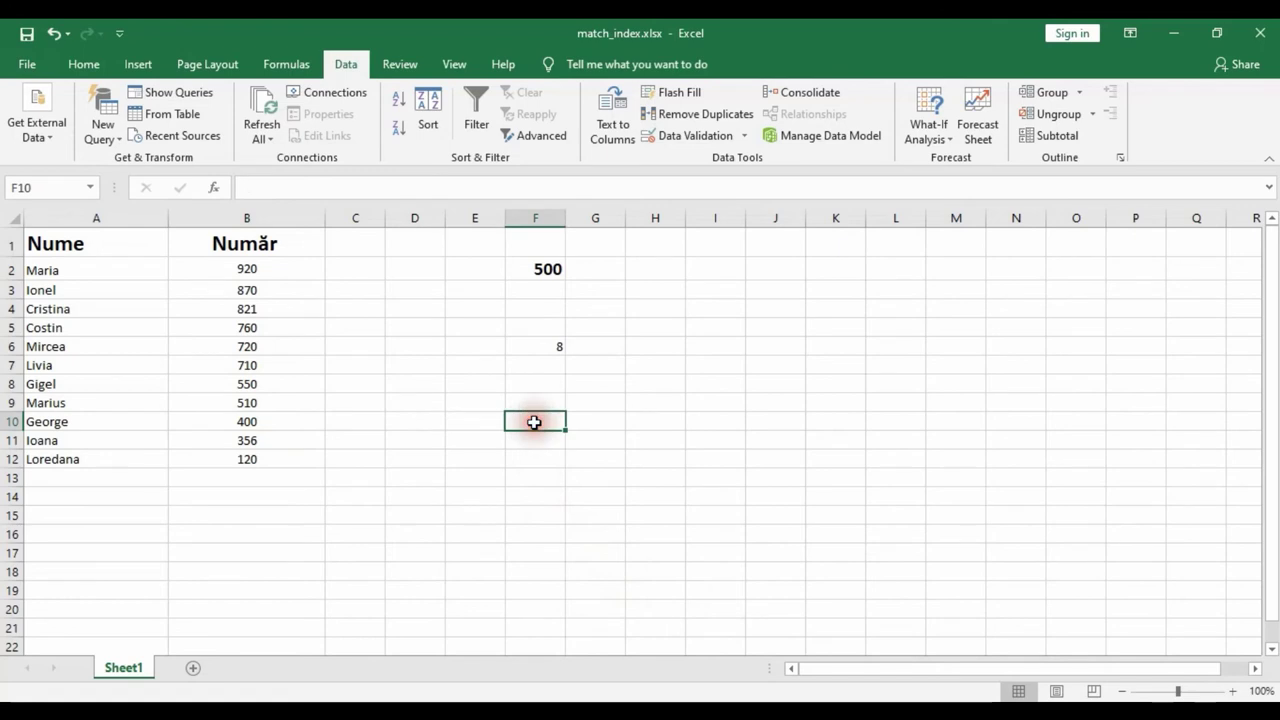
Enter =INDEX(A2:A12,F6) in F10 to return the name at F6's position.
type("=index(")
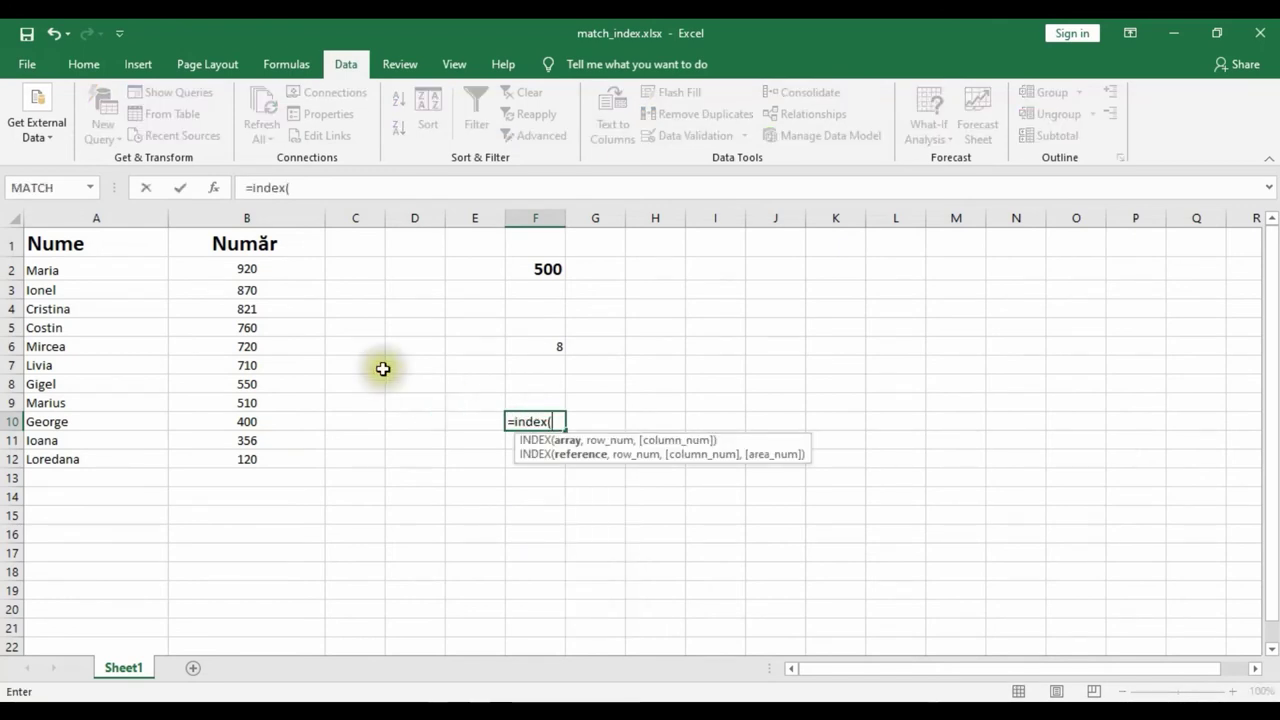
left_click_drag(75, 270, 62, 460)
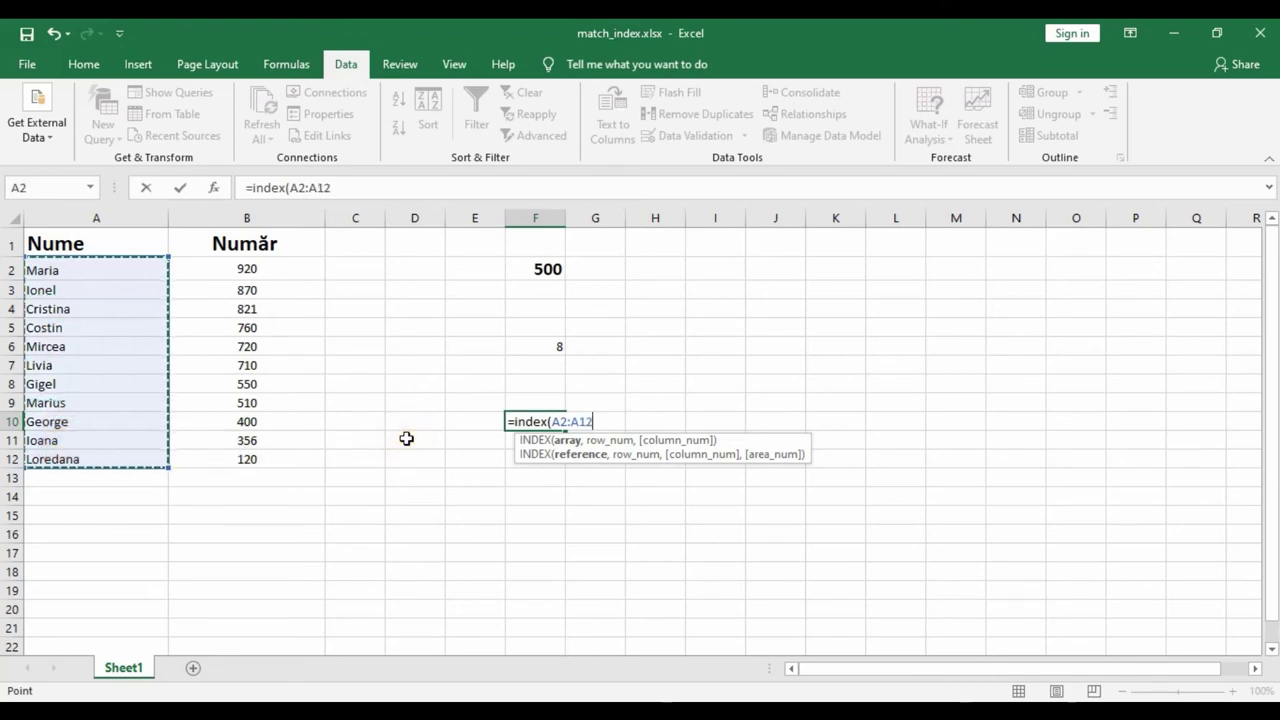
type(",")
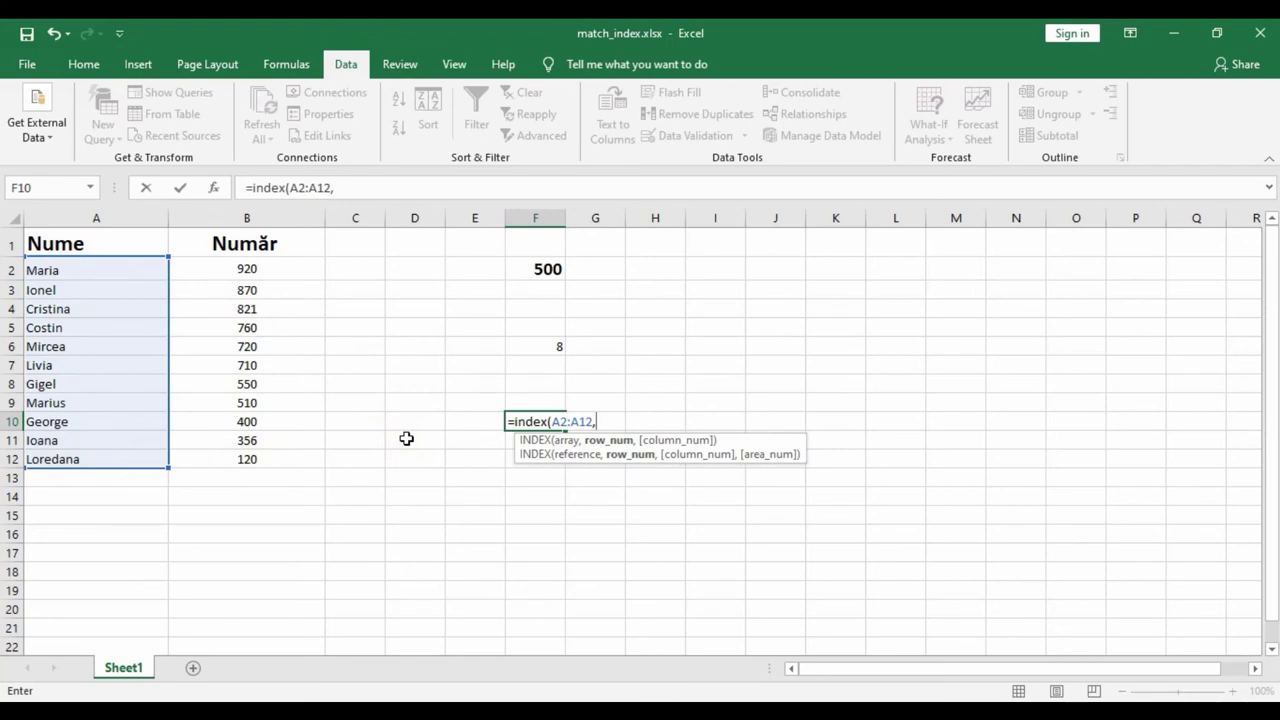
left_click(536, 346)
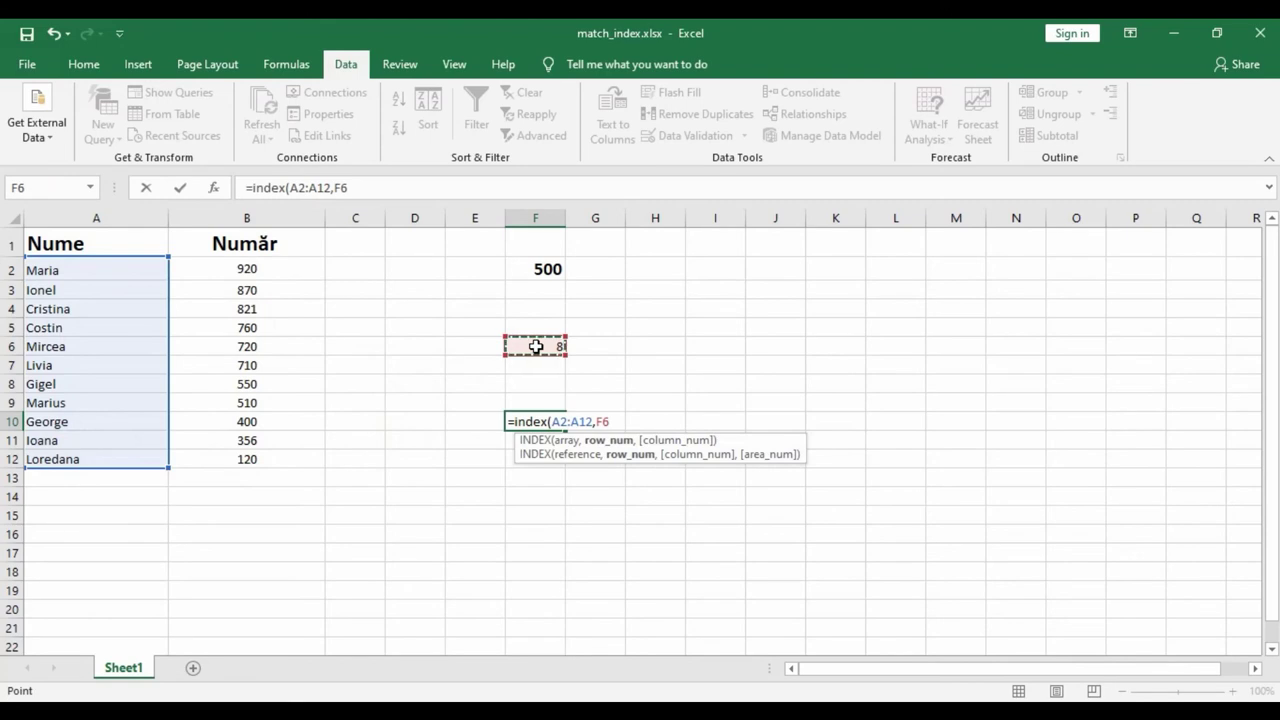
key("Return")
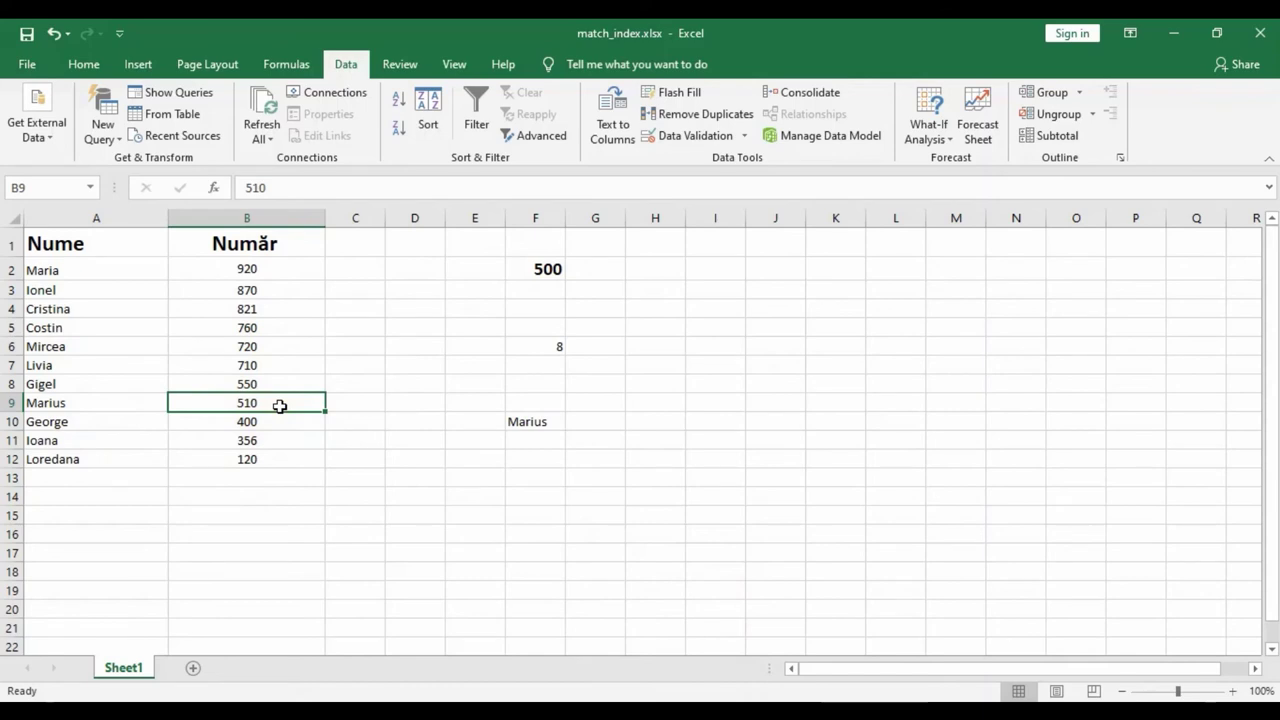
left_click(535, 421)
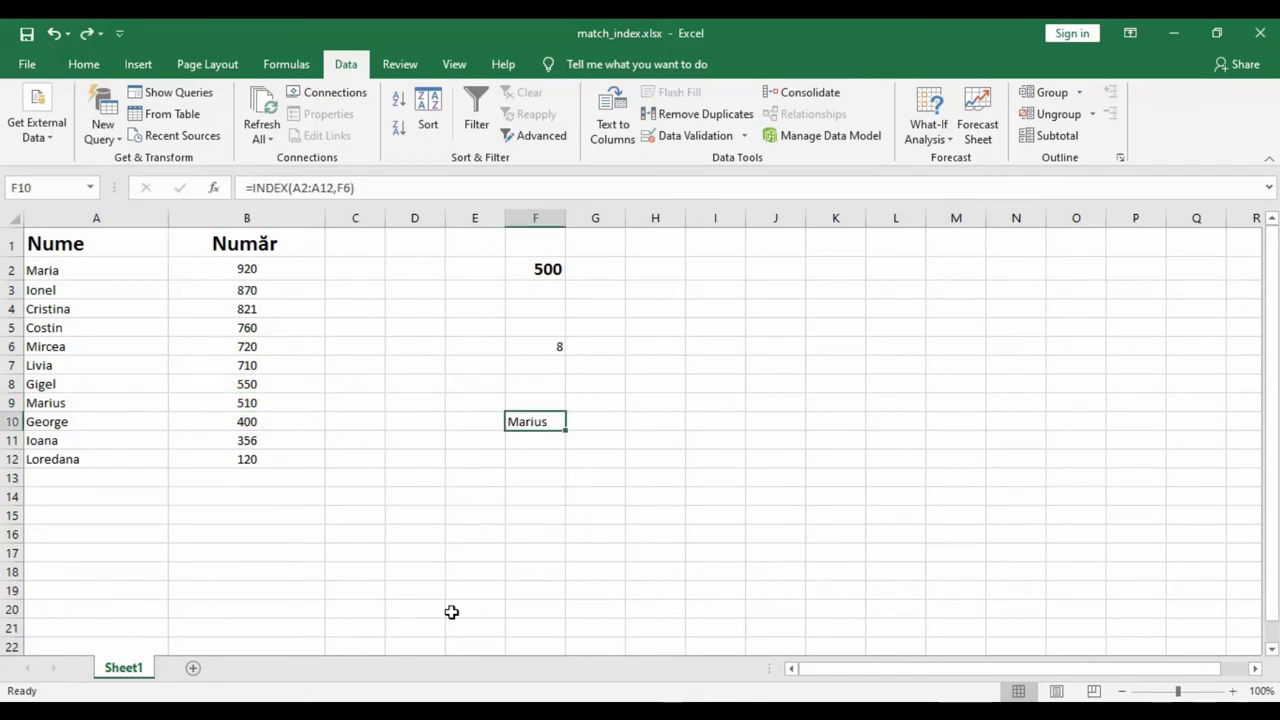
left_click(526, 345)
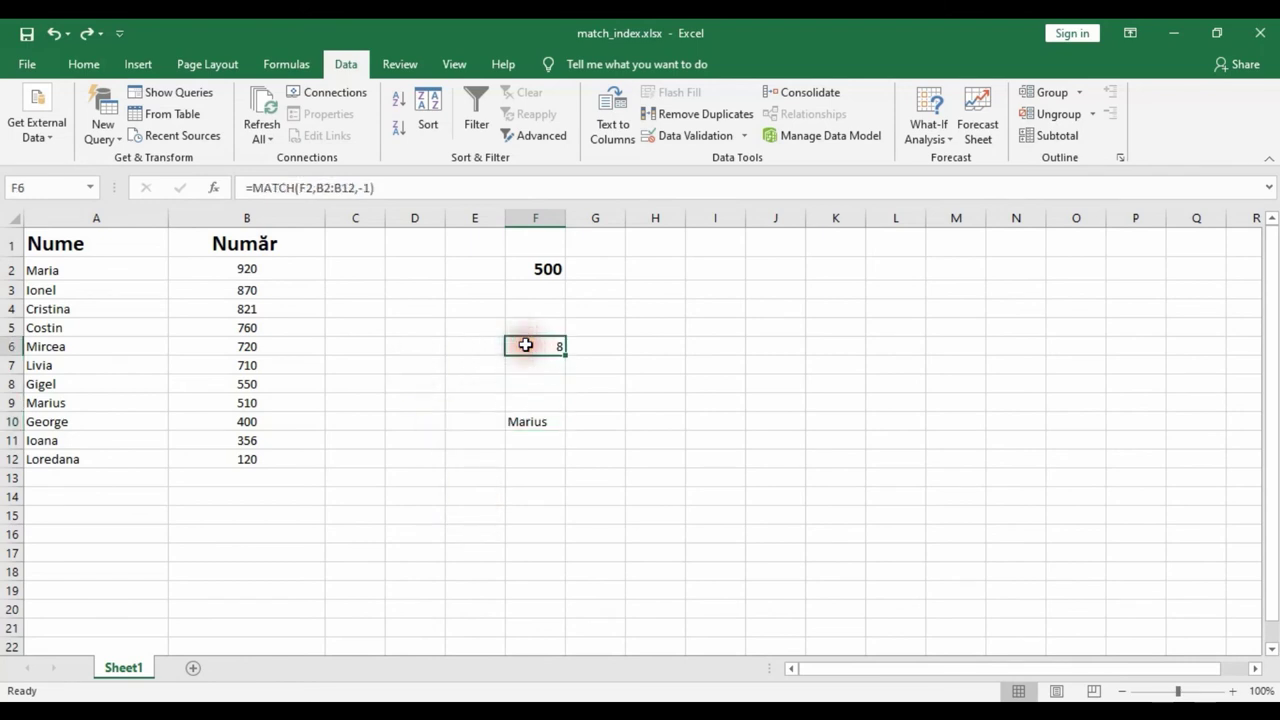
Select F6's MATCH formula text in the formula bar, cancelling an accidental edit.
left_click(253, 188)
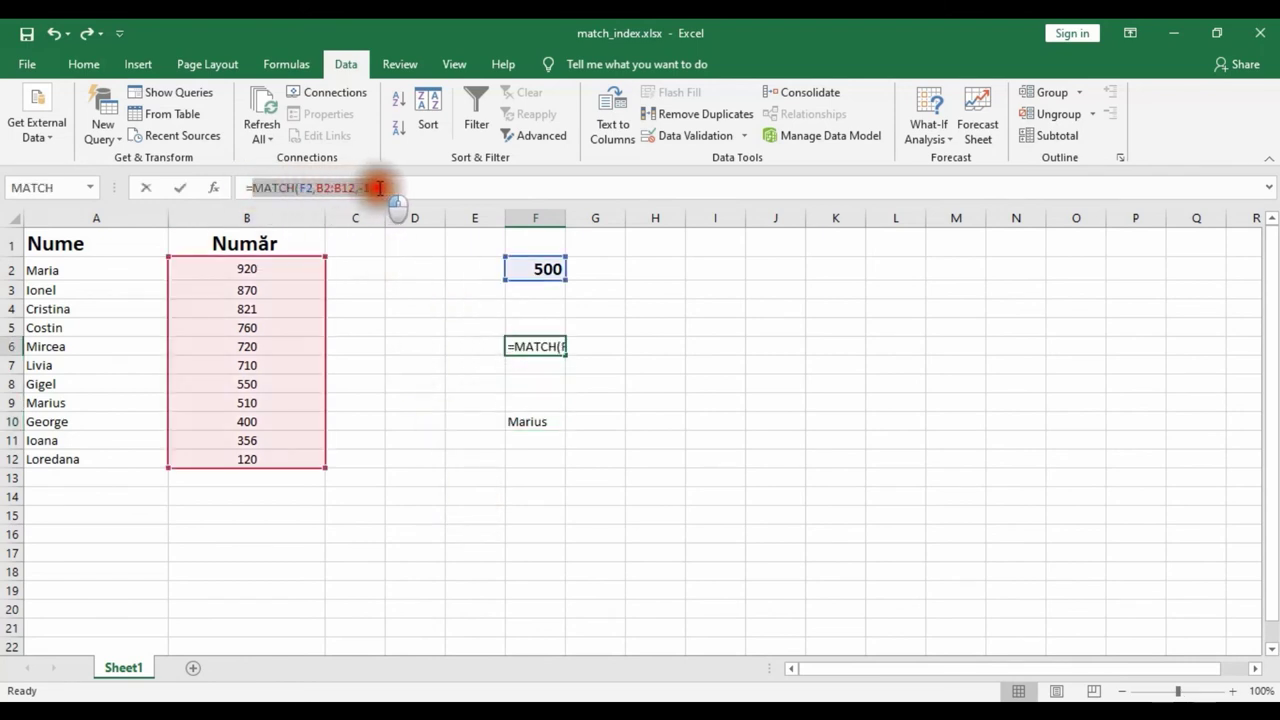
left_click_drag(253, 188, 378, 188)
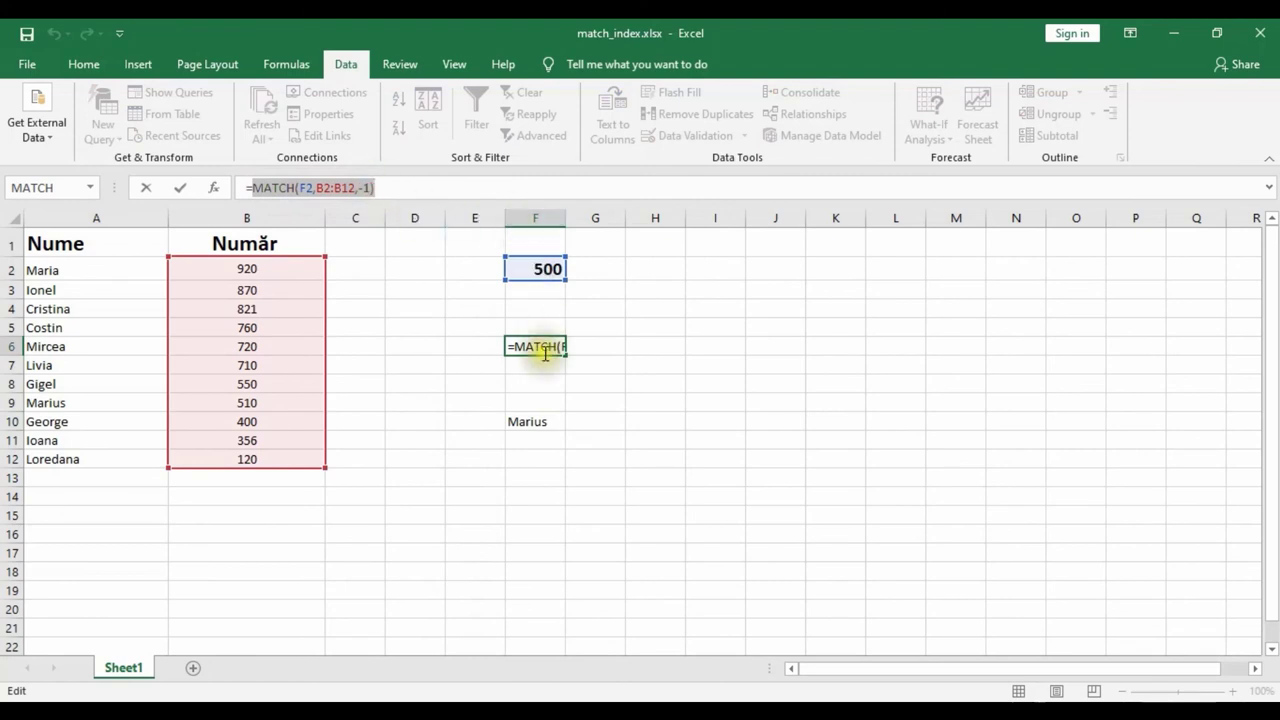
left_click(535, 424)
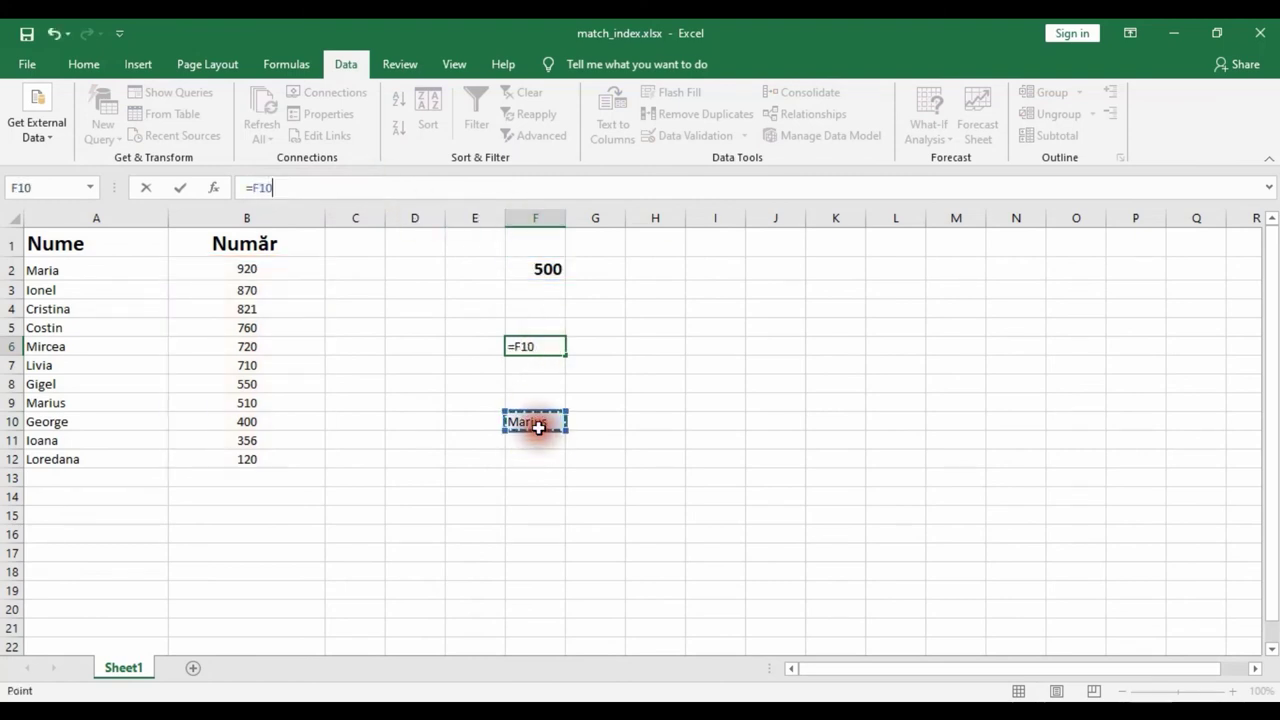
key("Escape")
Change F10 to =INDEX(A2:A12,MATCH(F2,B2:B12,-1)) and delete the helper formula in F6.
left_click(525, 425)
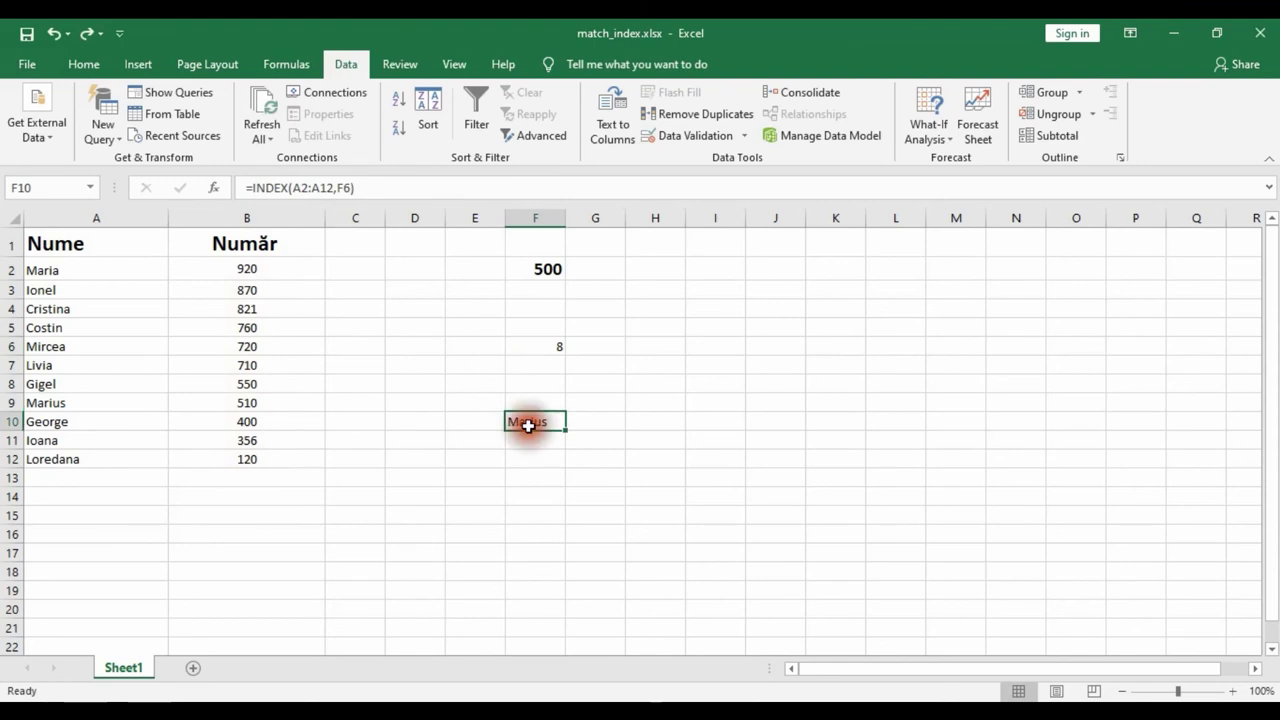
left_click(352, 188)
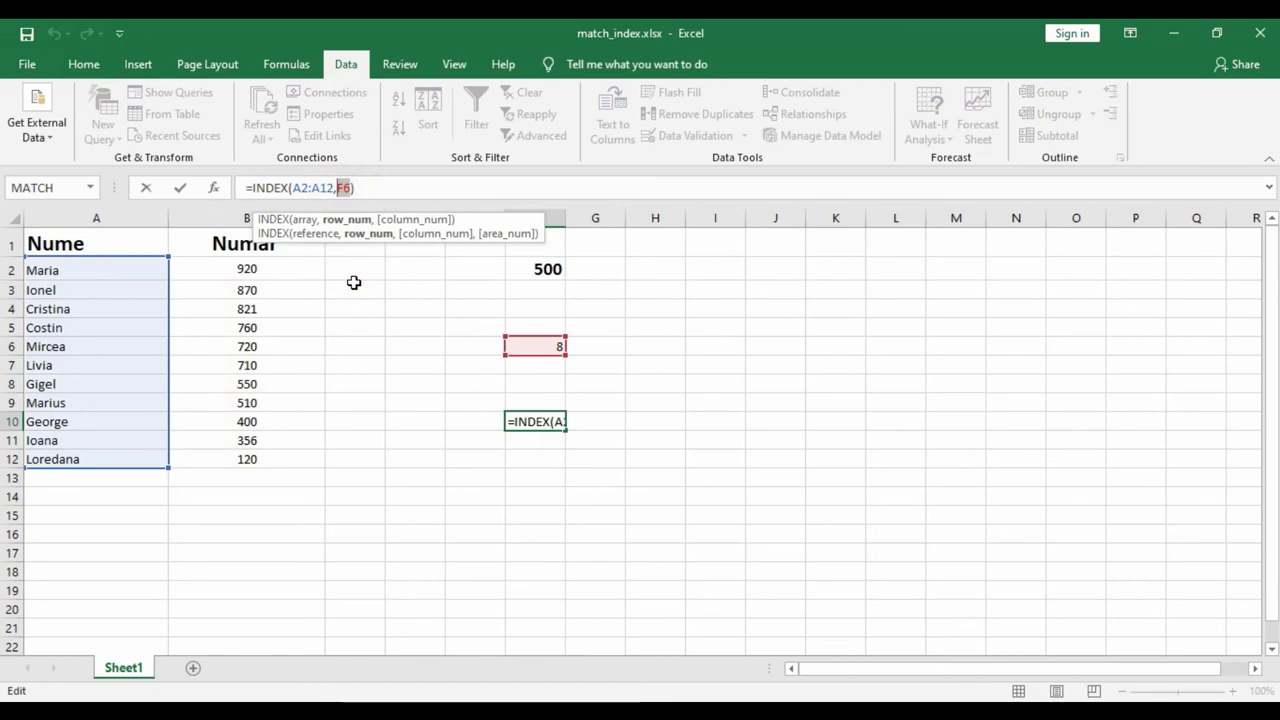
type("MATCH(F2,B2:B12,-1)")
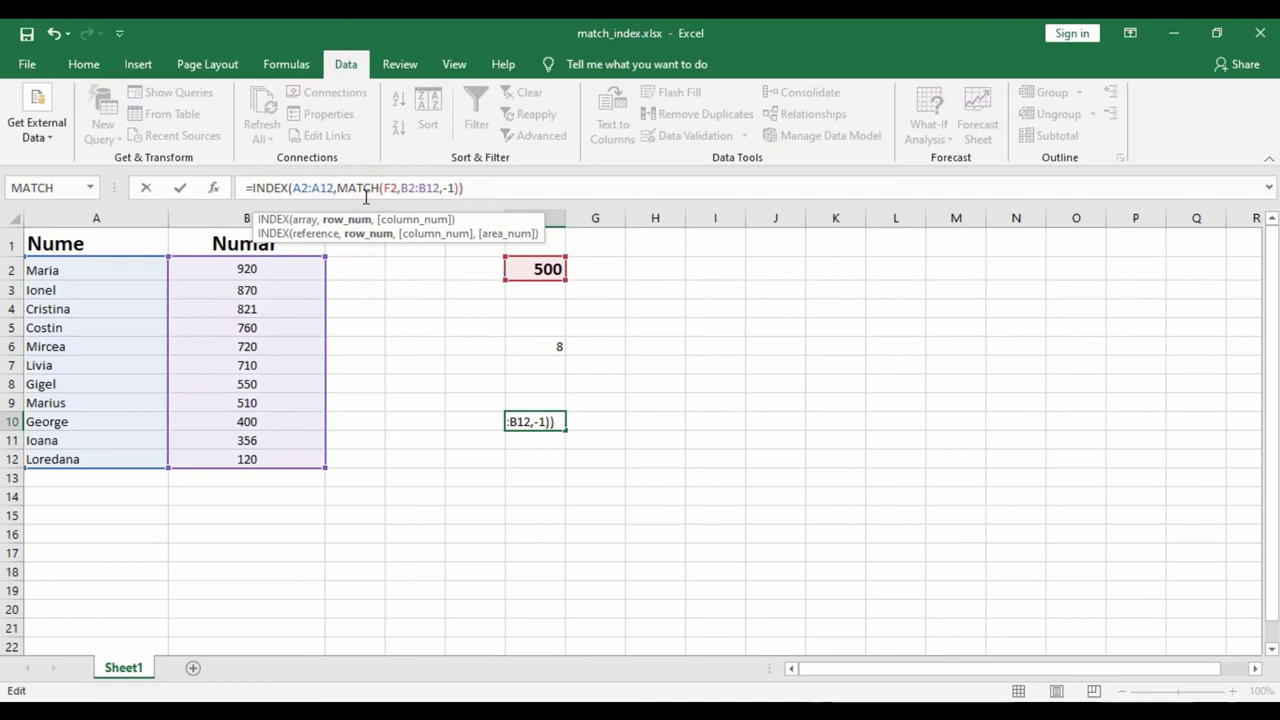
key("Return")
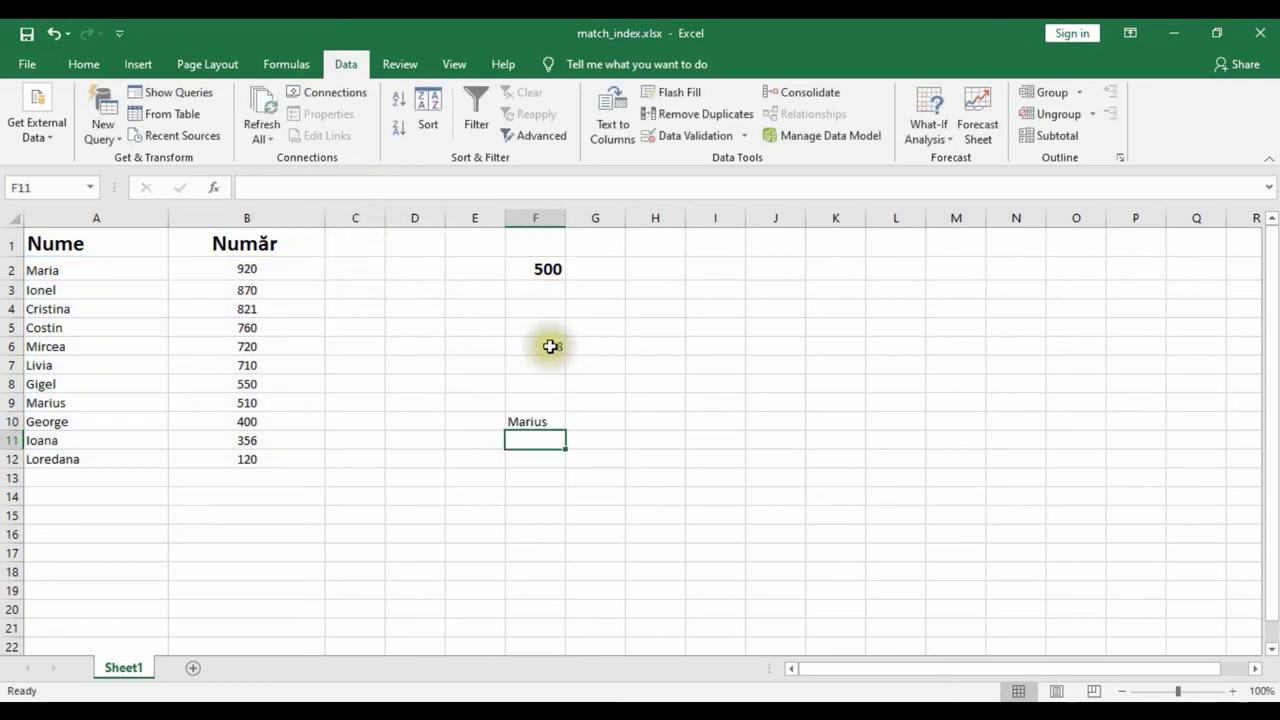
left_click(550, 346)
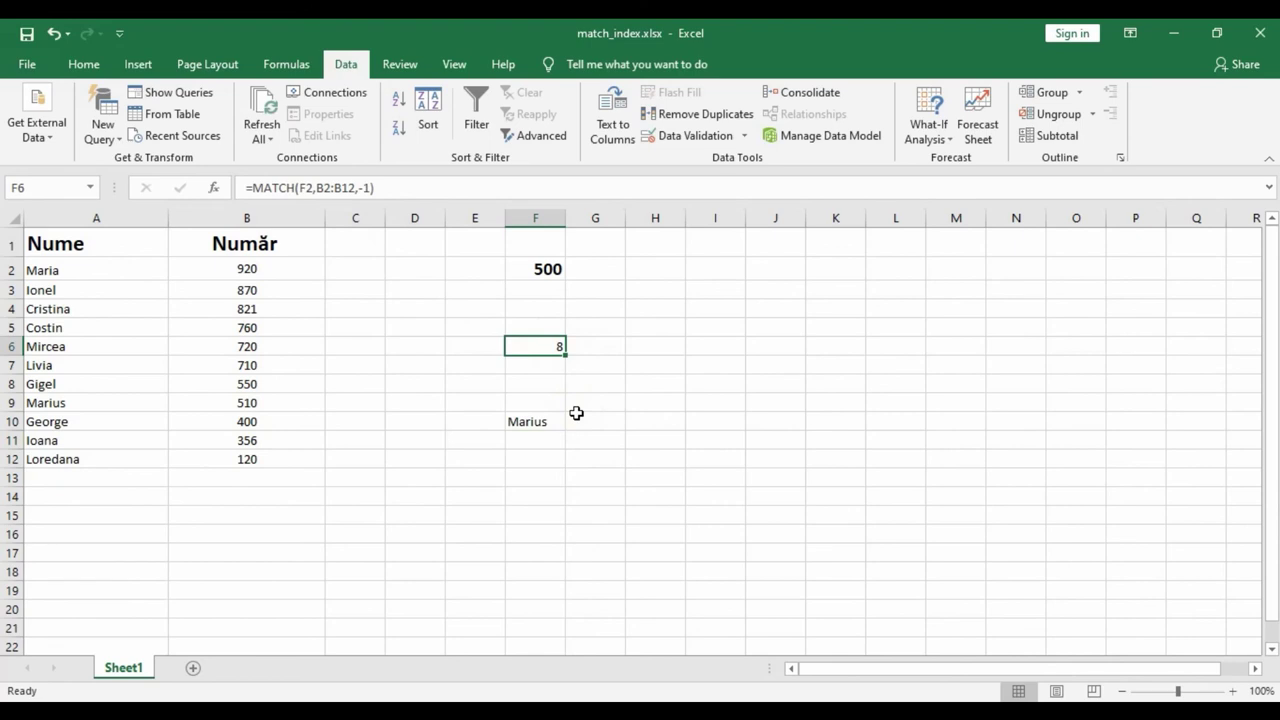
key("Delete")
Change Mircea's number in B6 from 720 to 500.
left_click(404, 476)
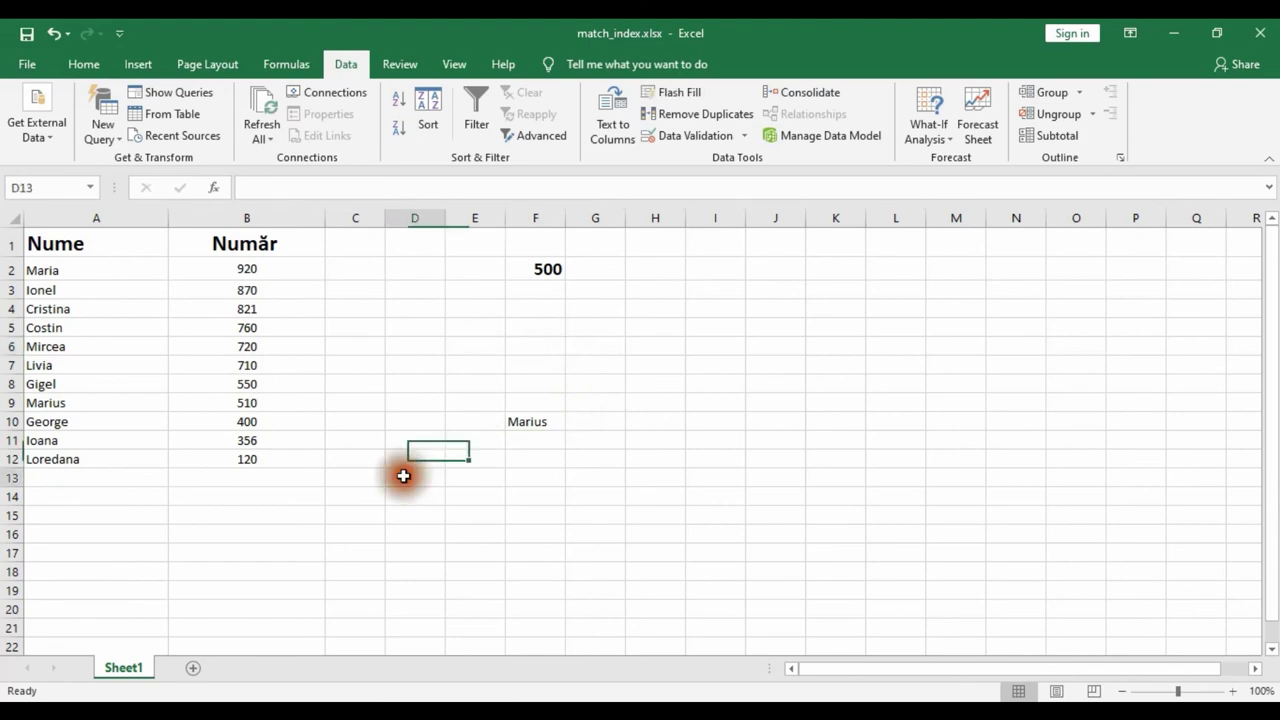
left_click(243, 346)
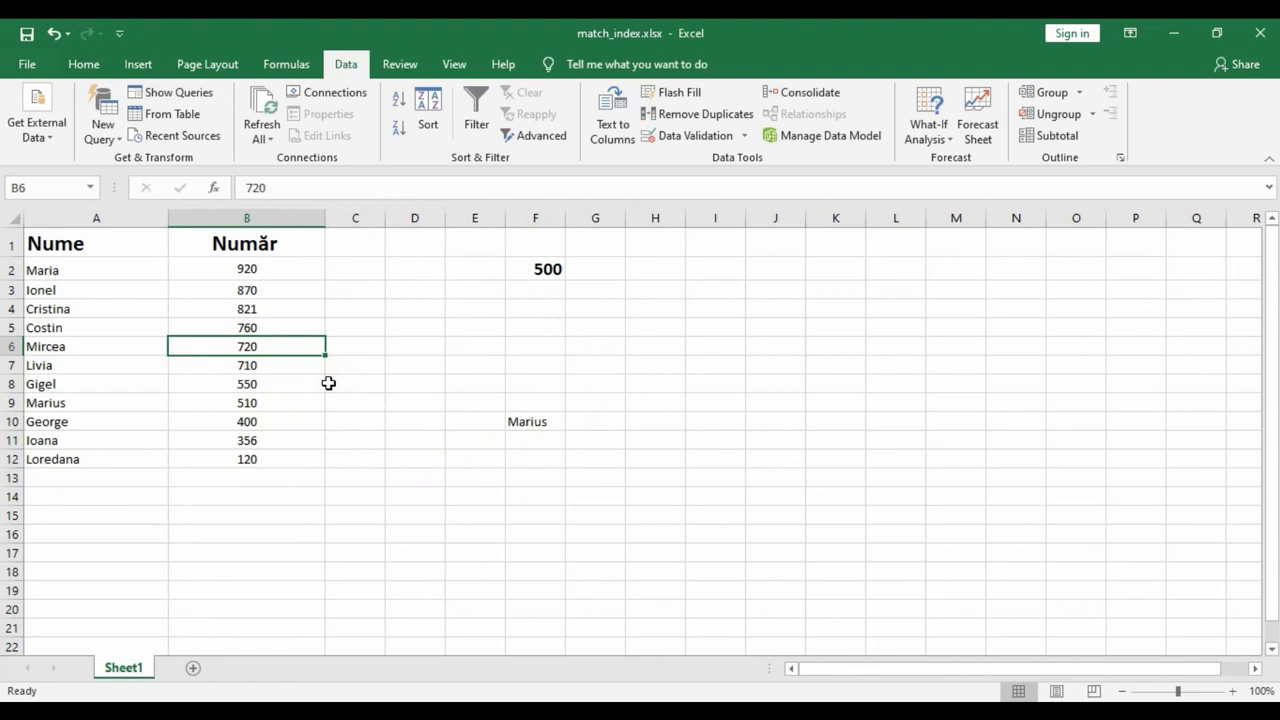
type("500")
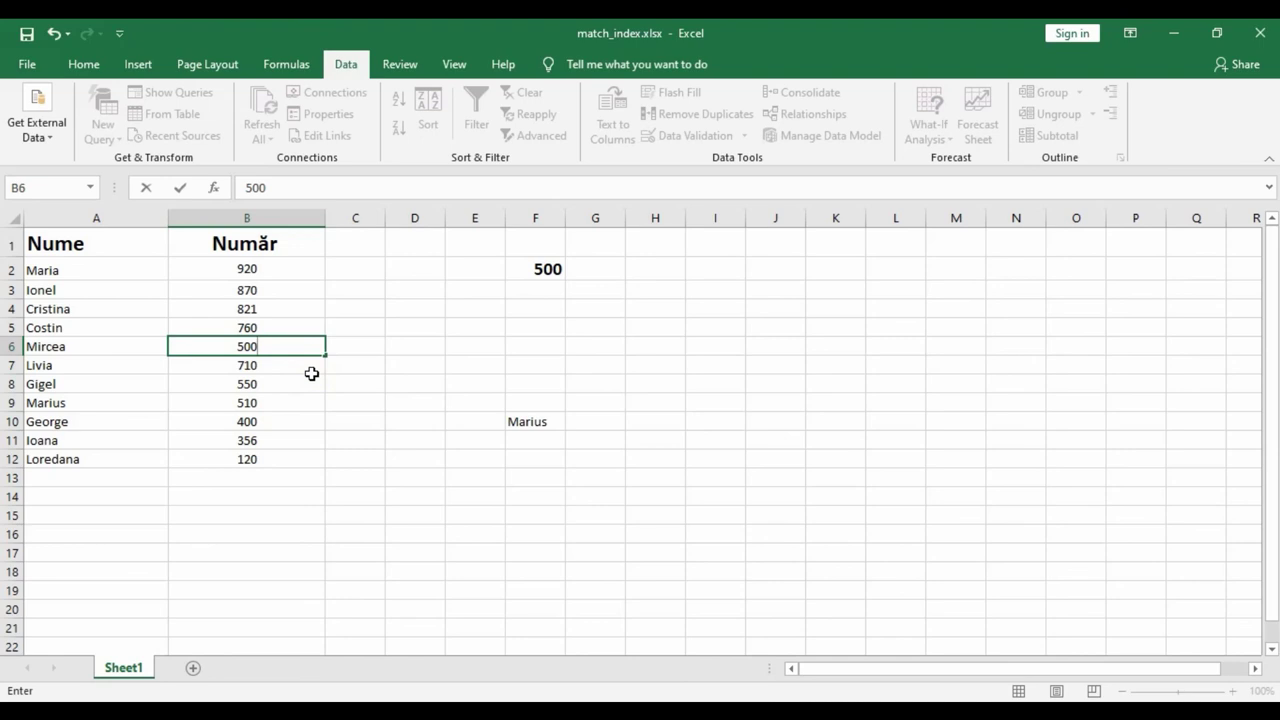
left_click(312, 373)
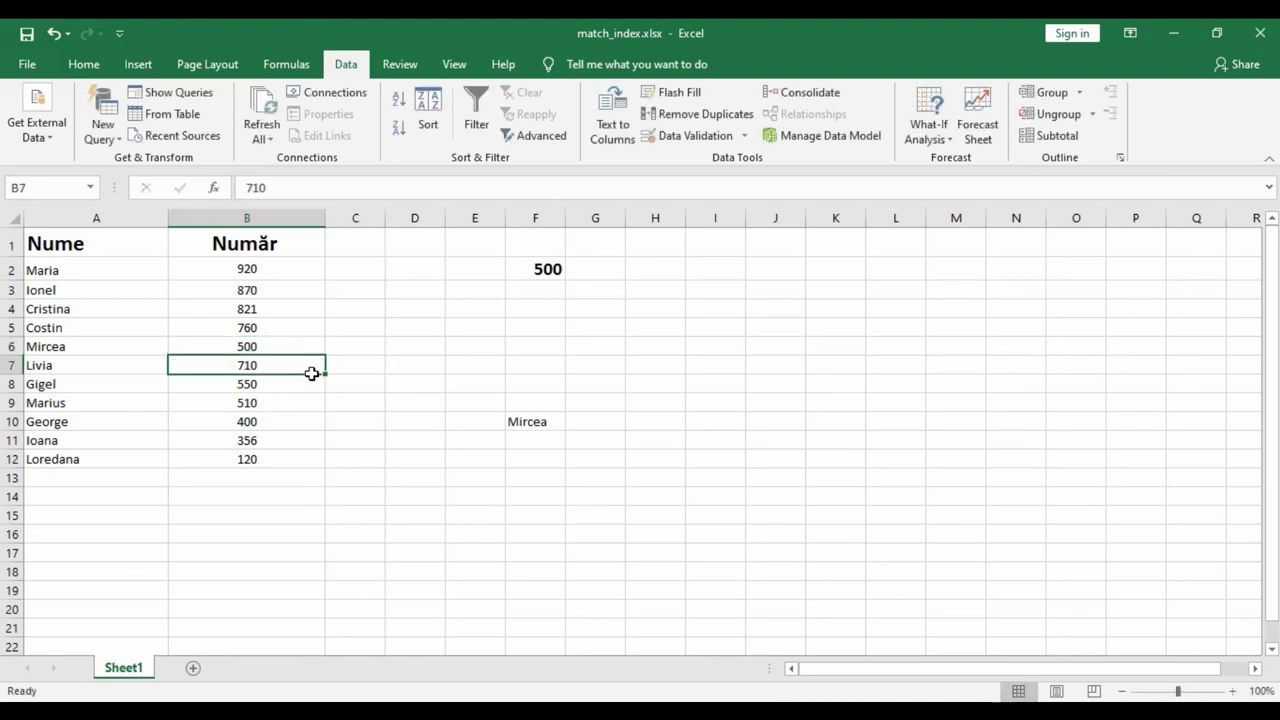